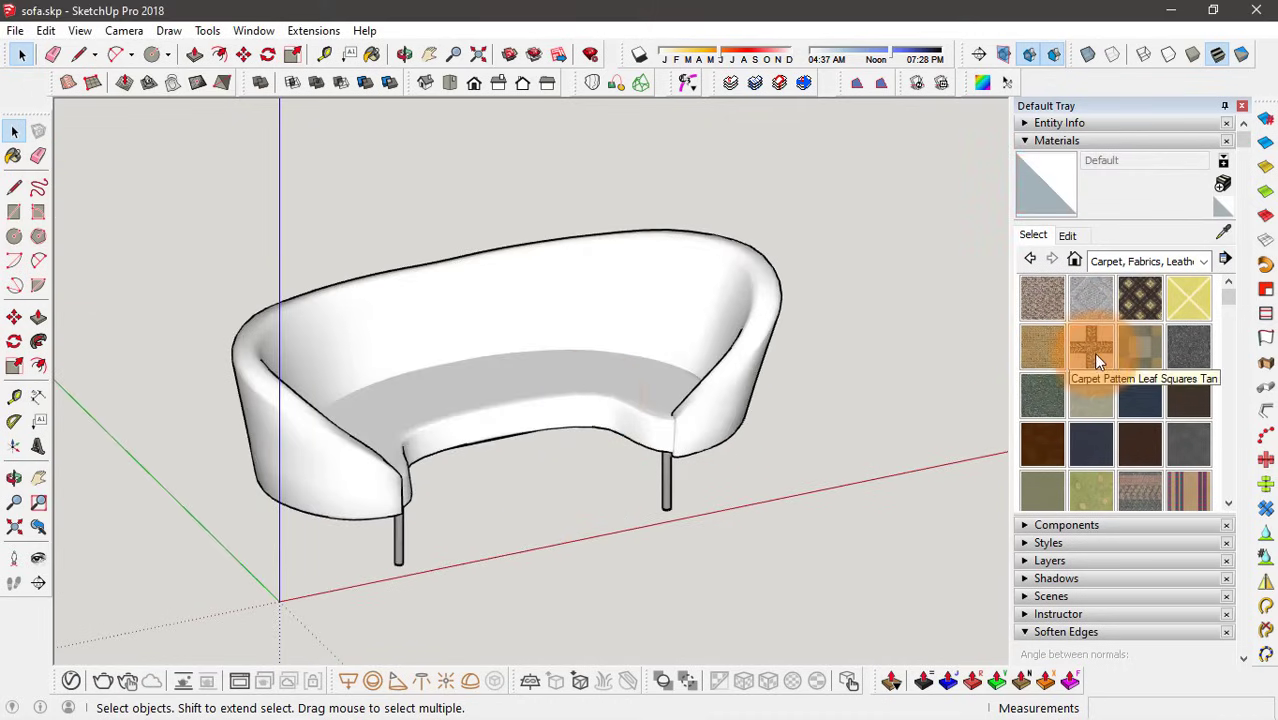
- Paint the sofa seat cushion with Carpet Pattern Leaf Squares Tan
left_click(1091, 347)
middle_click_drag(608, 354, 426, 383)
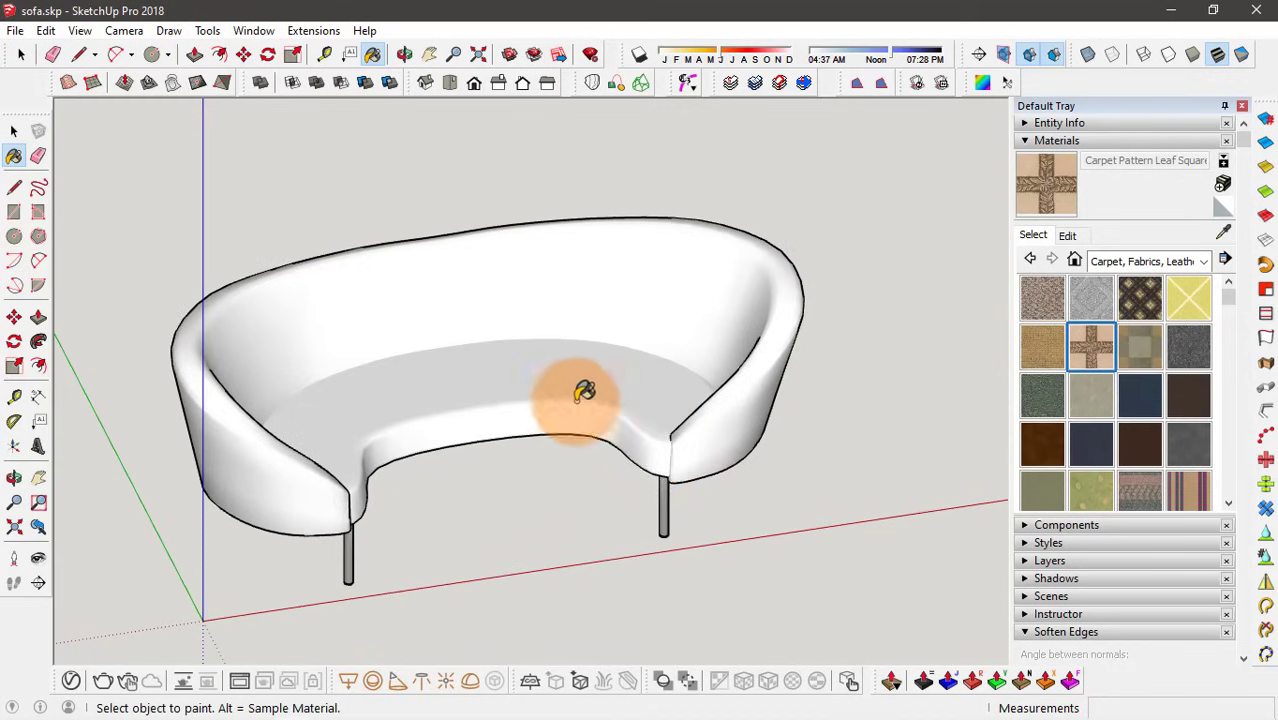
scroll(582, 388, "up", 3)
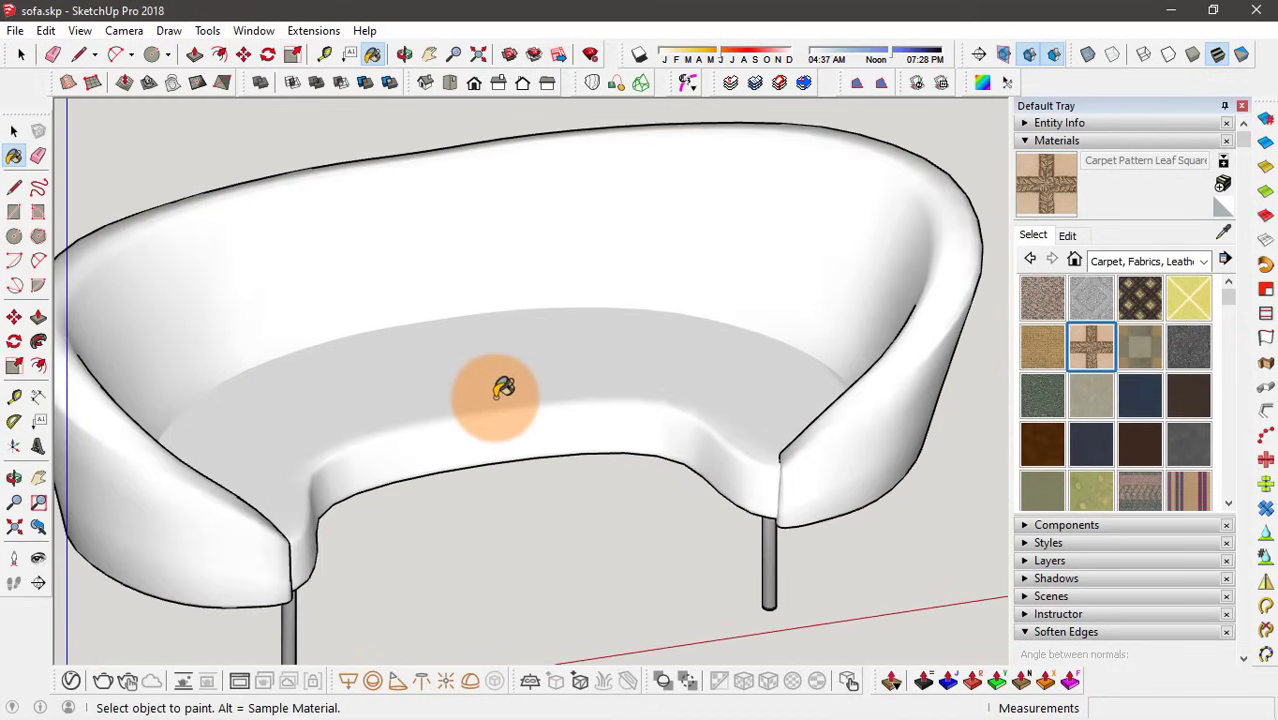
left_click(685, 337)
mouse_move(685, 337)
middle_mouse_down()
mouse_move(591, 354)
mouse_move(895, 302)
middle_mouse_up()
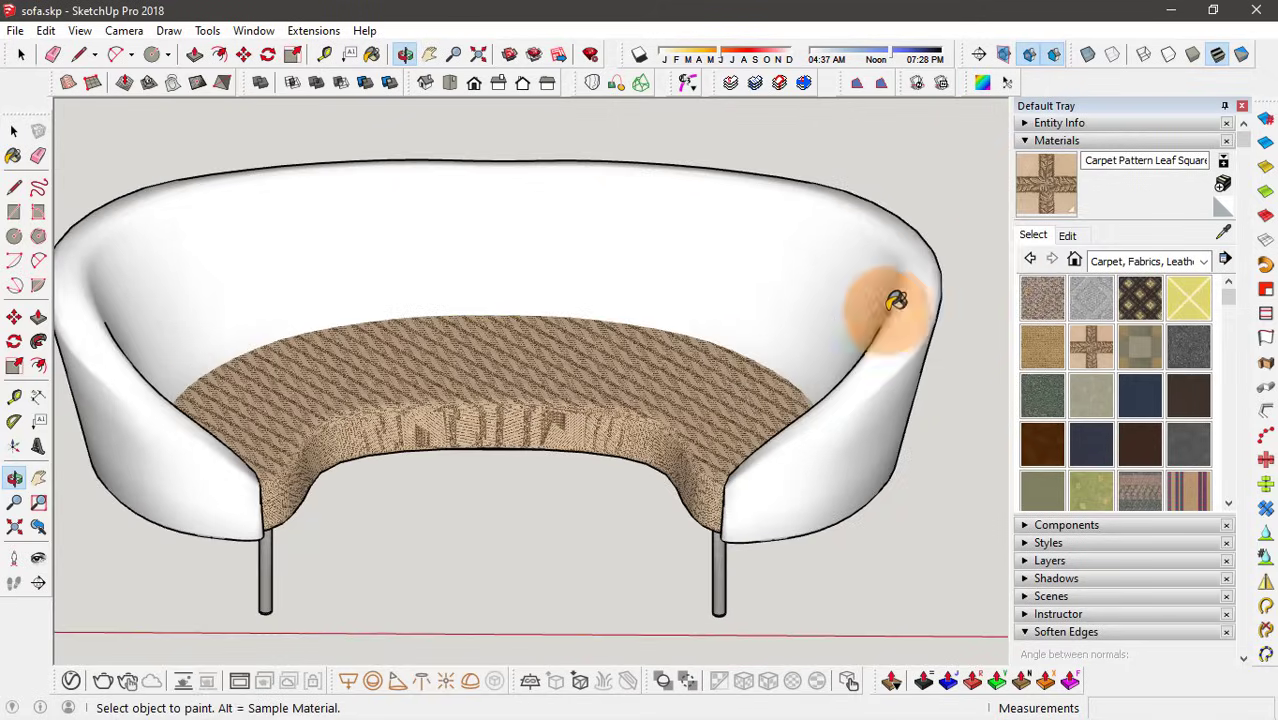
- Set the carpet material's texture width to 1500 so it tiles 125' by 125'
left_click(1067, 235)
double_click(1060, 449)
type("15")
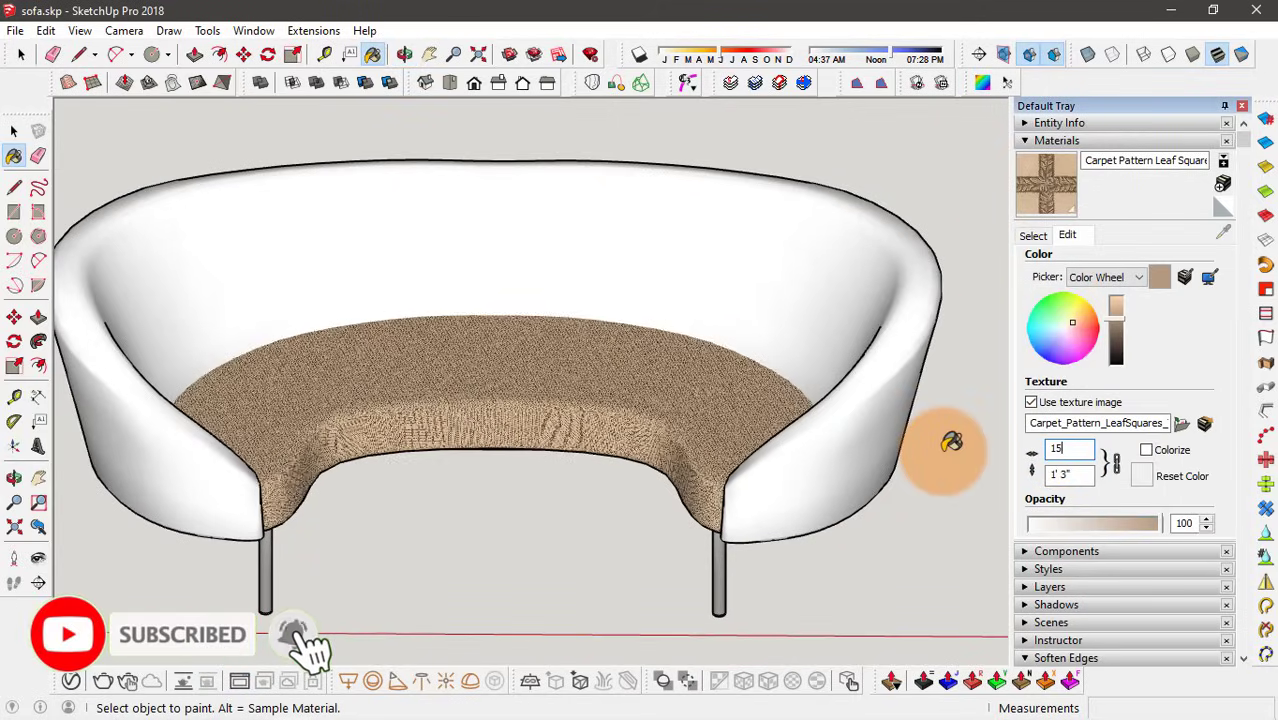
type("00")
key("Return")
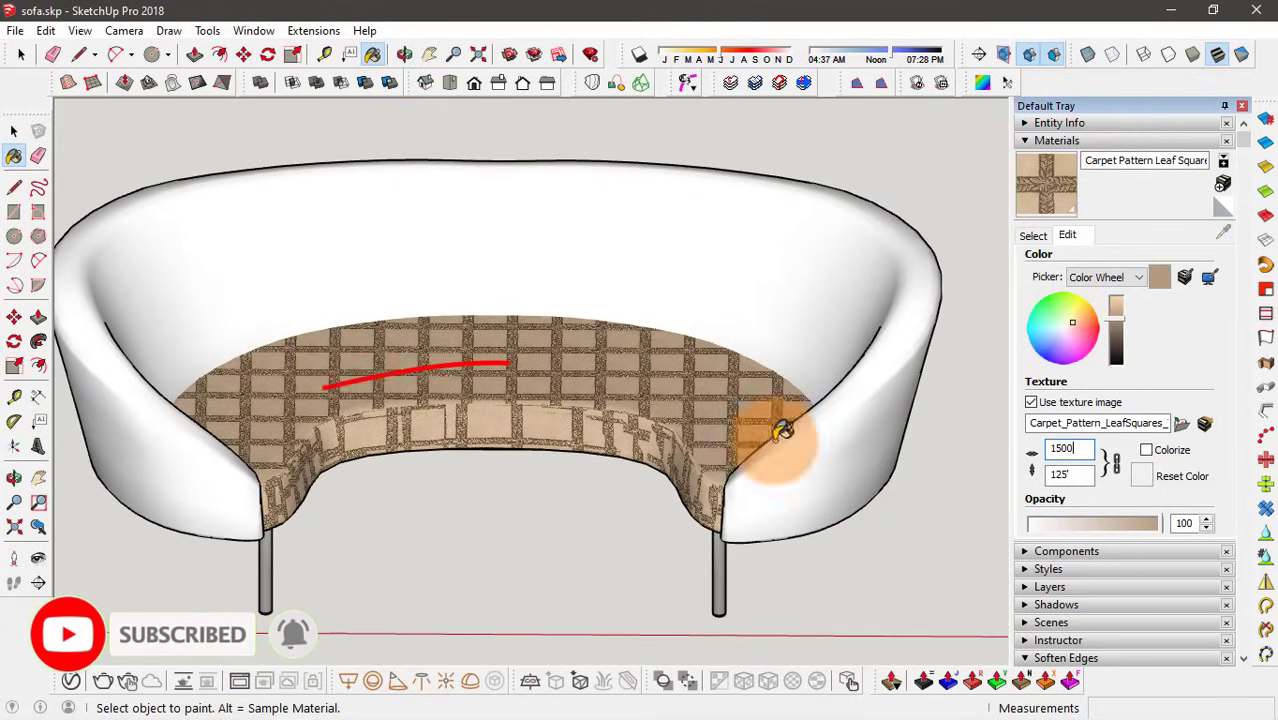
- Inspect the enlarged seat texture, then bring up the SketchUV extension page
scroll(371, 442, "up", 3)
mouse_move(448, 366)
middle_mouse_down()
mouse_move(371, 442)
mouse_move(335, 415)
mouse_move(115, 514)
mouse_move(200, 400)
mouse_move(840, 400)
middle_mouse_up()
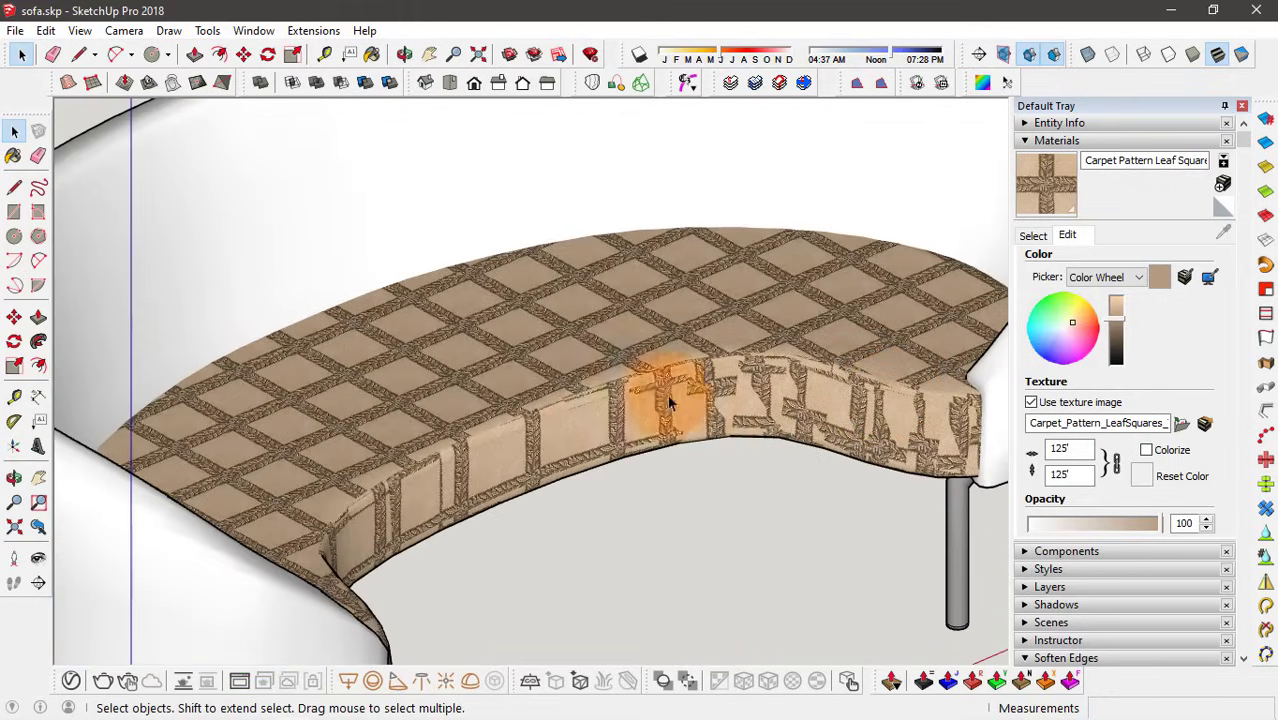
mouse_move(392, 424)
middle_mouse_down()
mouse_move(460, 342)
mouse_move(522, 414)
mouse_move(456, 491)
mouse_move(463, 369)
mouse_move(585, 380)
middle_mouse_up()
scroll(491, 400, "down", 4)
scroll(543, 387, "up", 1)
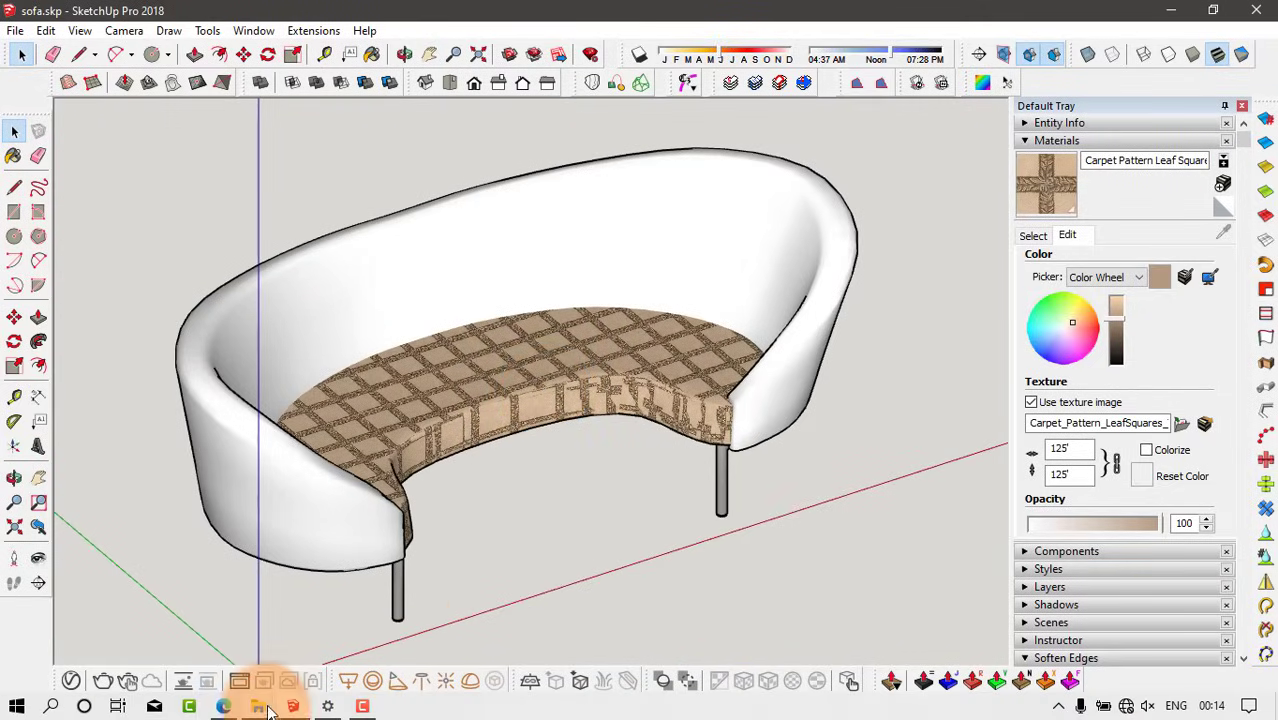
left_click(237, 704)
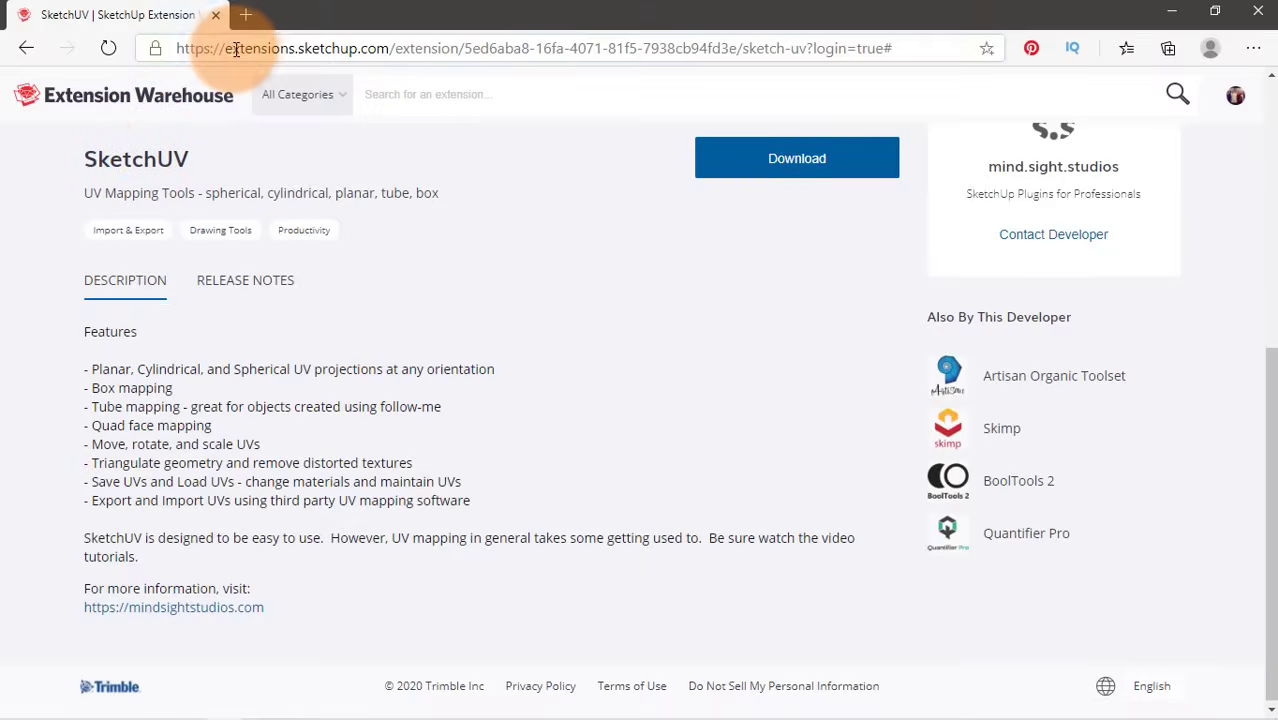
left_click_drag(230, 48, 389, 48)
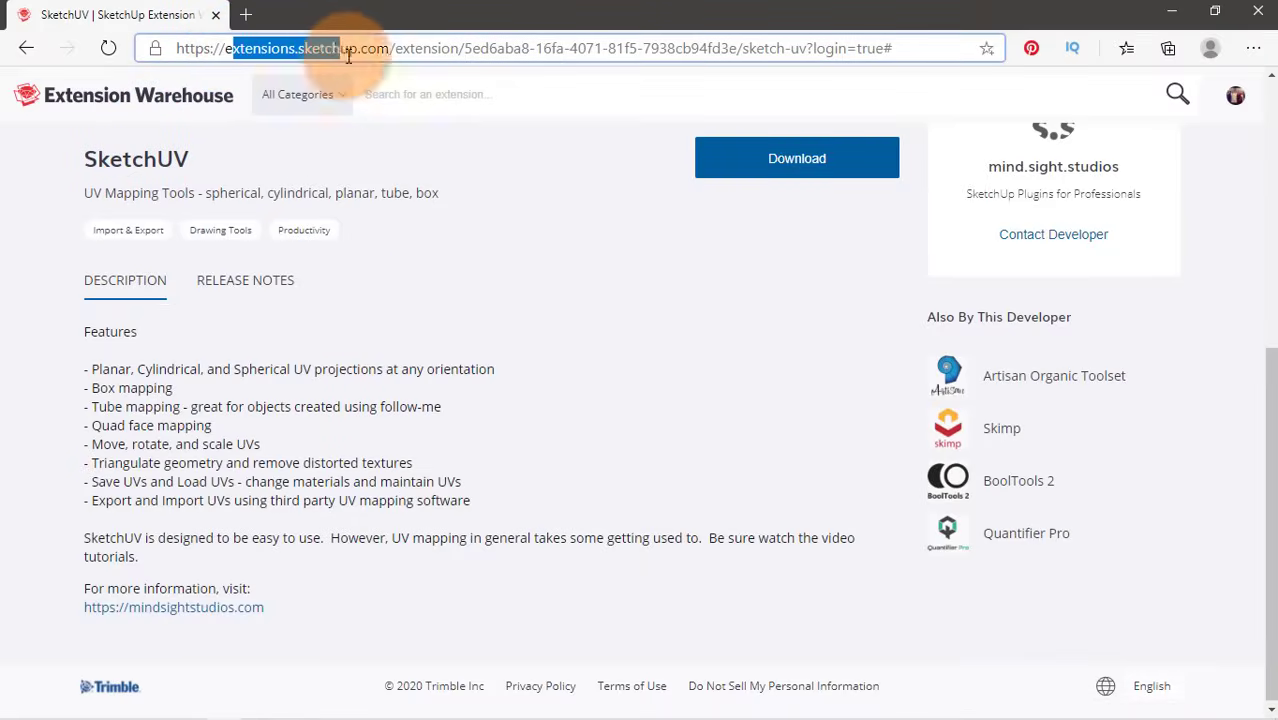
- Paint the seat with 0006_Pink from the Colors-Named library
left_click(1171, 10)
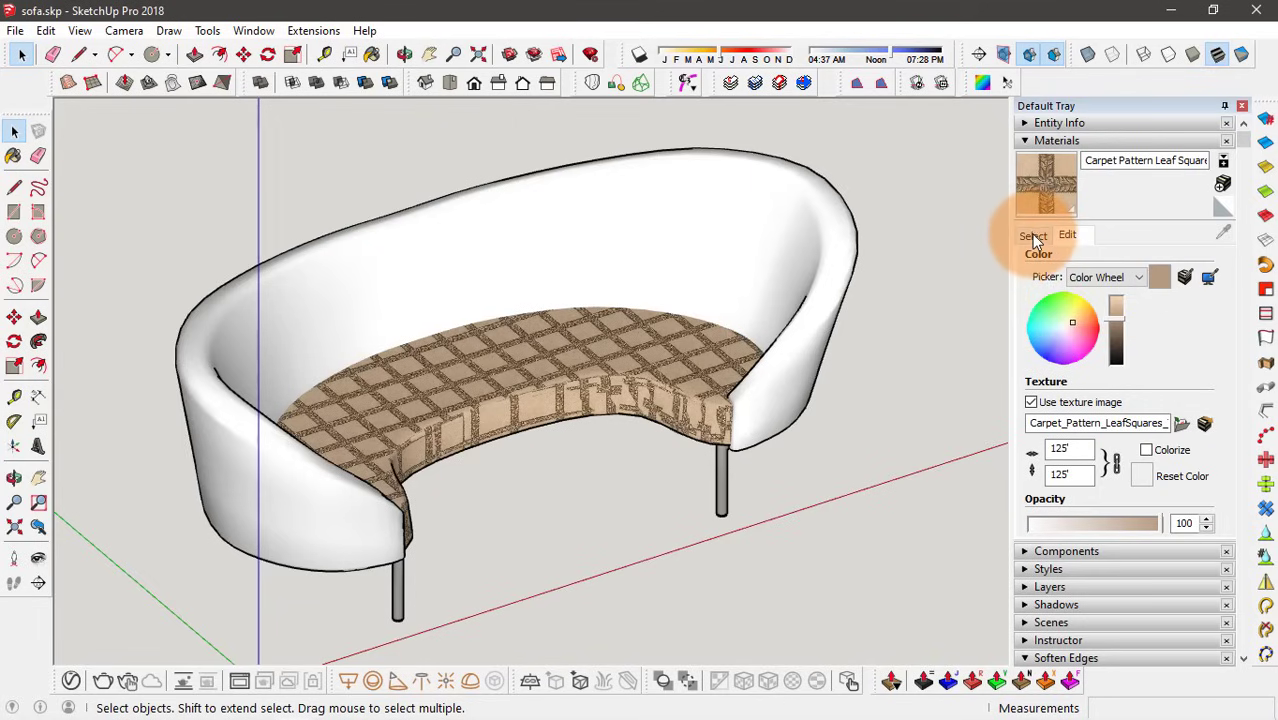
left_click(1031, 234)
left_click(1160, 264)
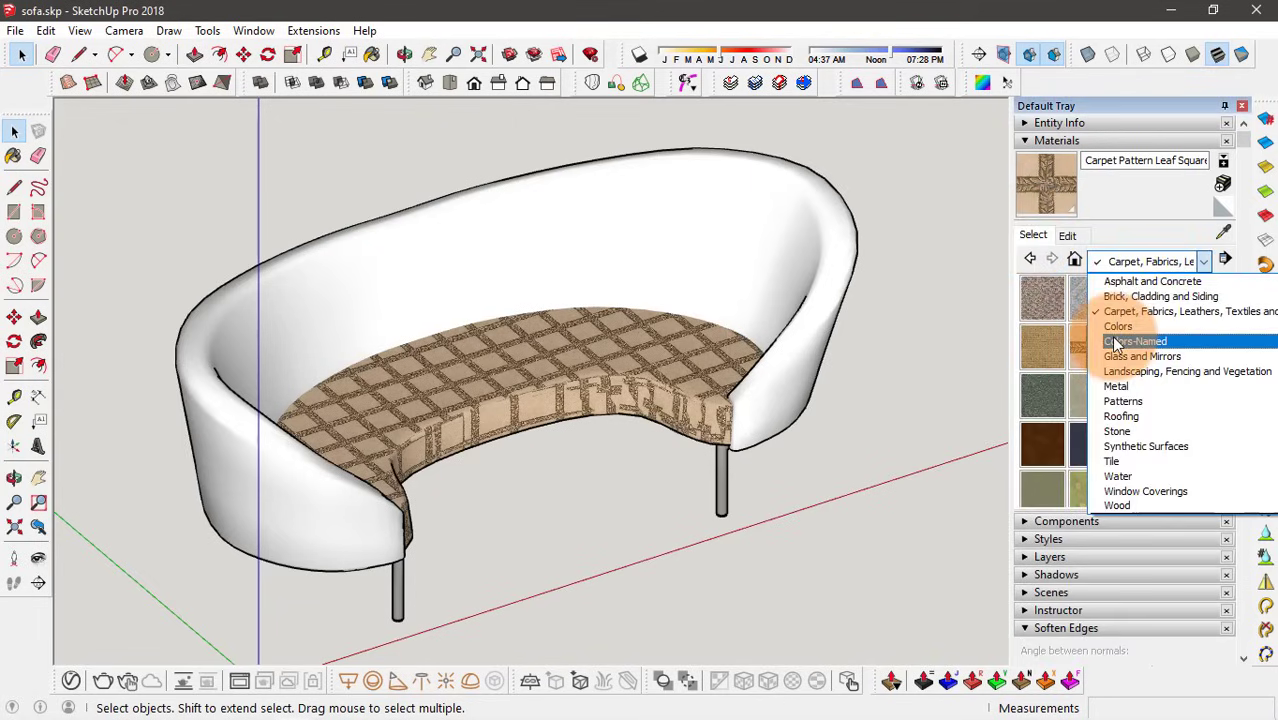
left_click(1116, 343)
left_click(663, 345)
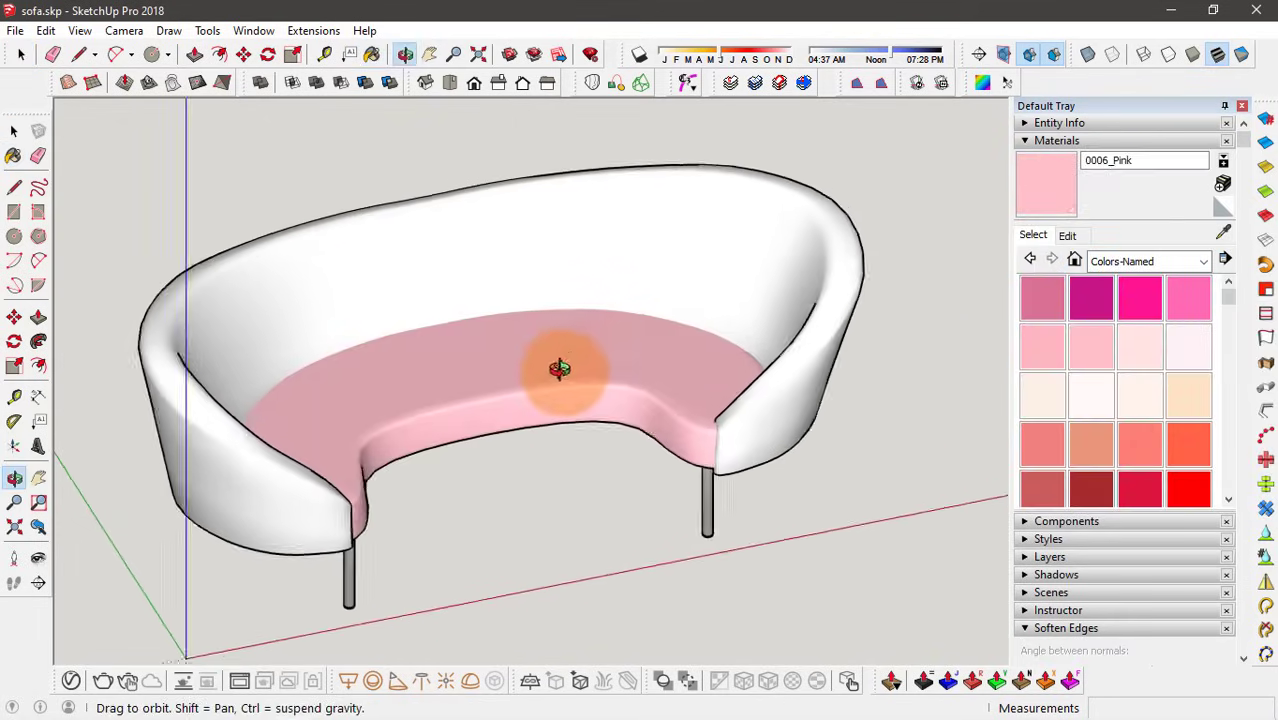
scroll(562, 365, "up", 3)
- Load escoses1.jpg as the pink material's texture image
left_click(1067, 236)
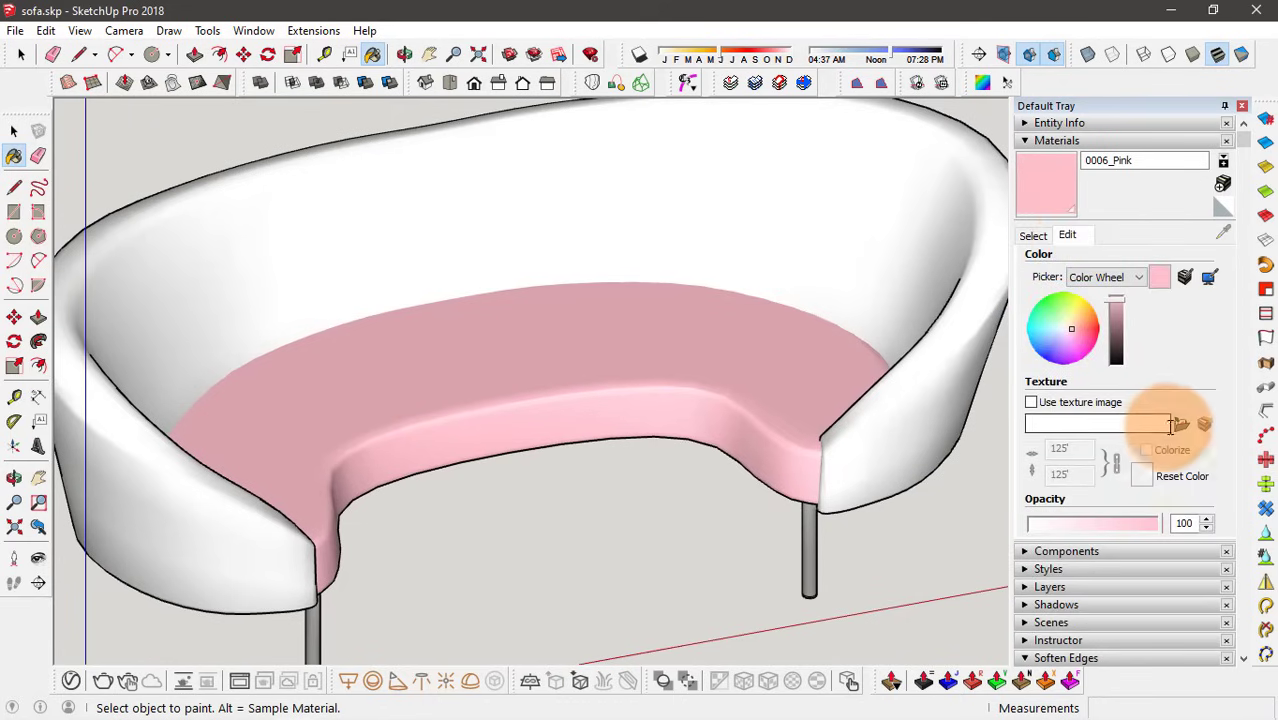
left_click(1181, 424)
left_click(813, 232)
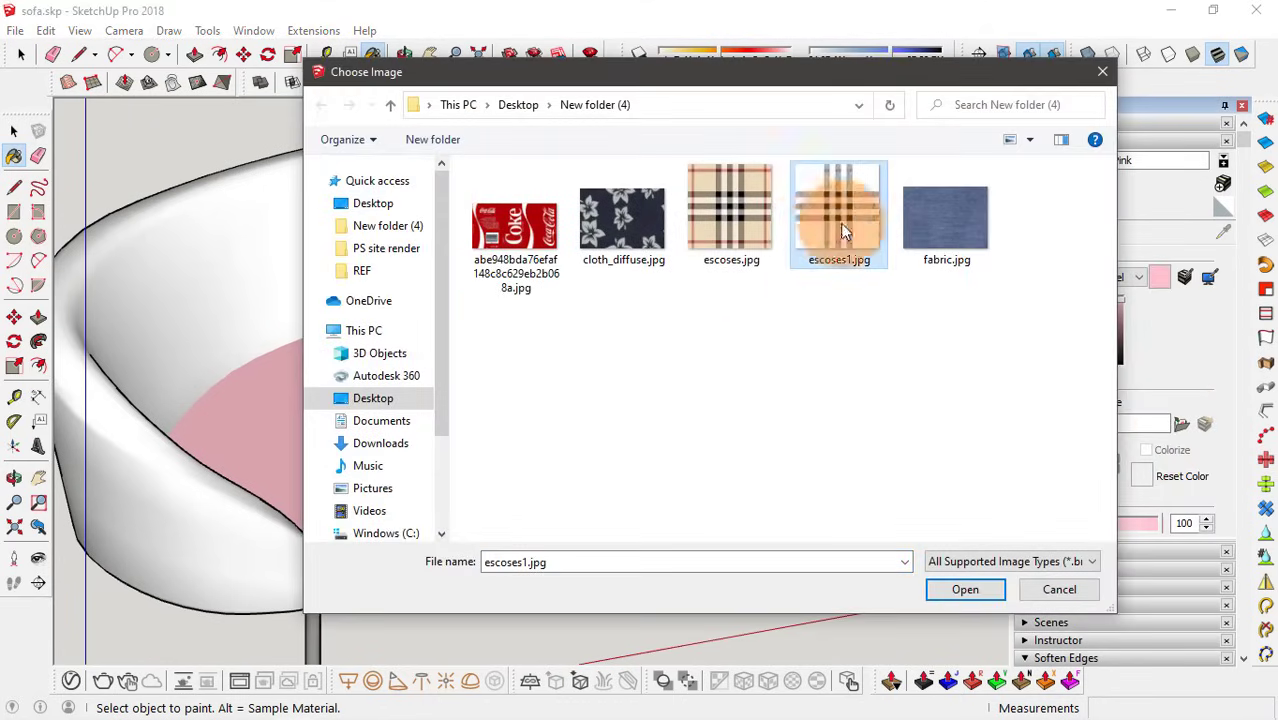
left_click(948, 581)
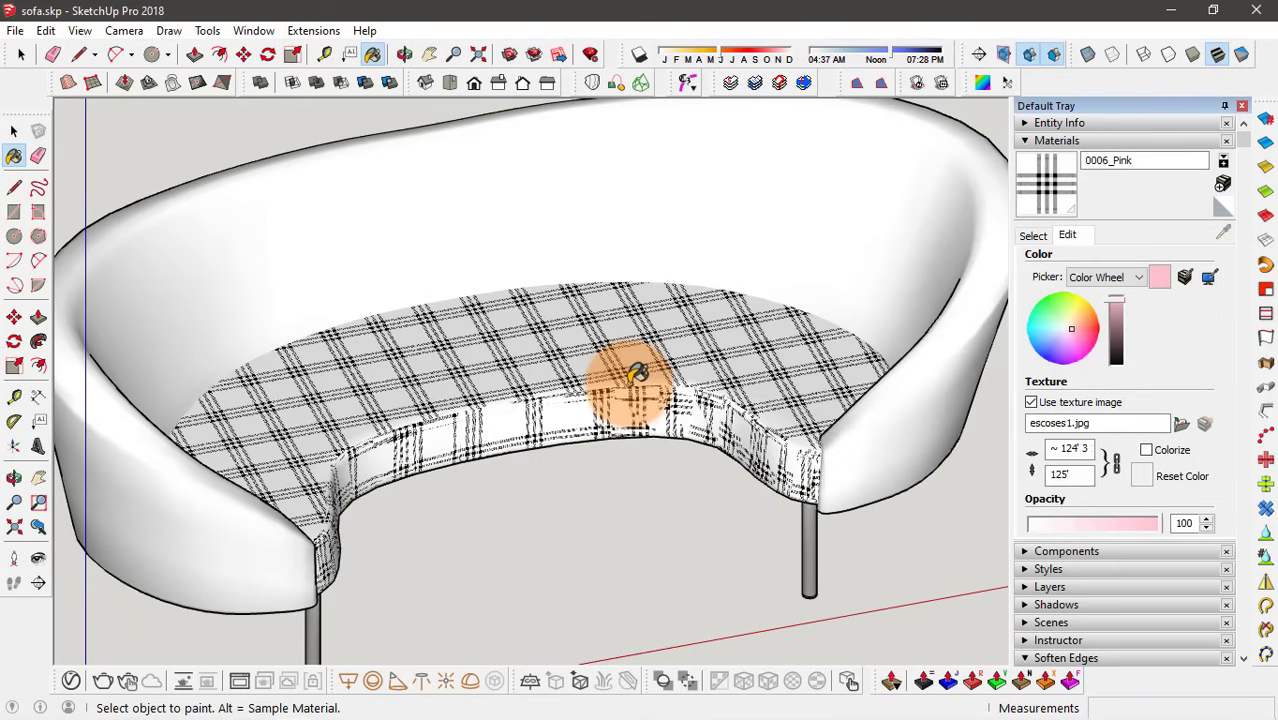
- Inspect the new plaid seat and select its surface
mouse_move(613, 371)
middle_mouse_down()
mouse_move(679, 388)
mouse_move(518, 362)
mouse_move(442, 365)
middle_mouse_up()
scroll(257, 422, "up", 3)
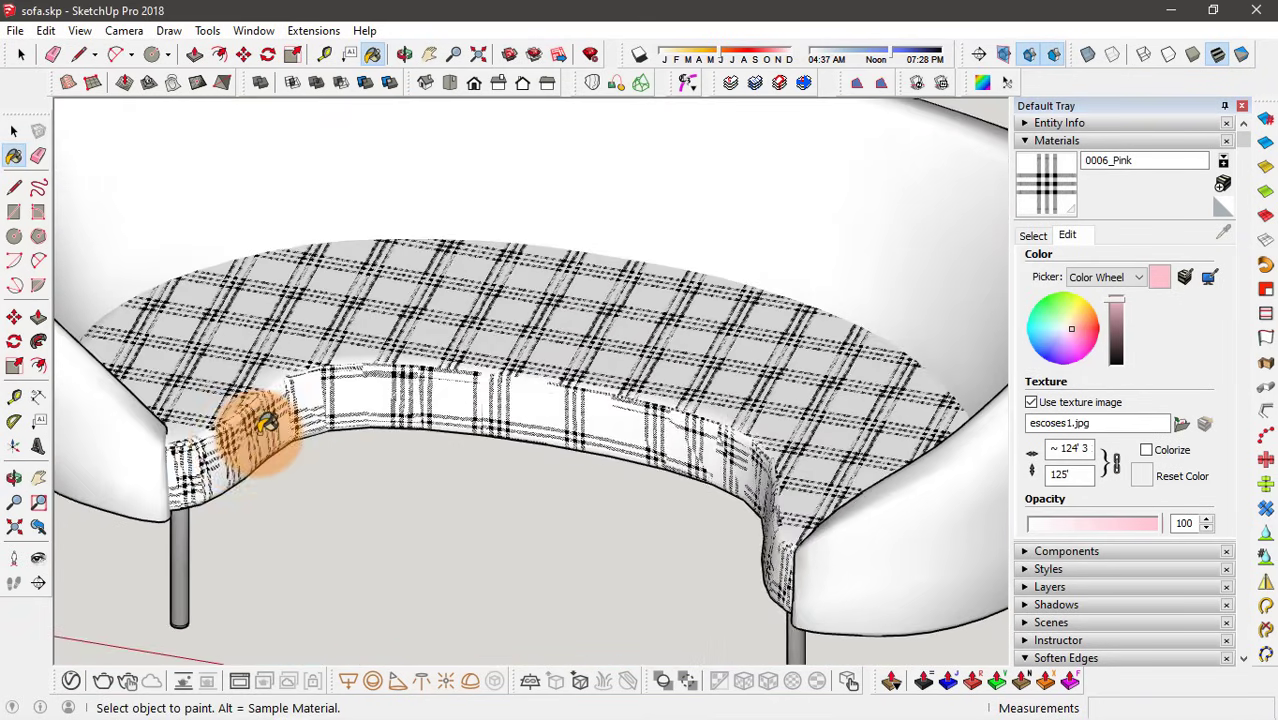
scroll(228, 430, "up", 3)
scroll(212, 420, "down", 2)
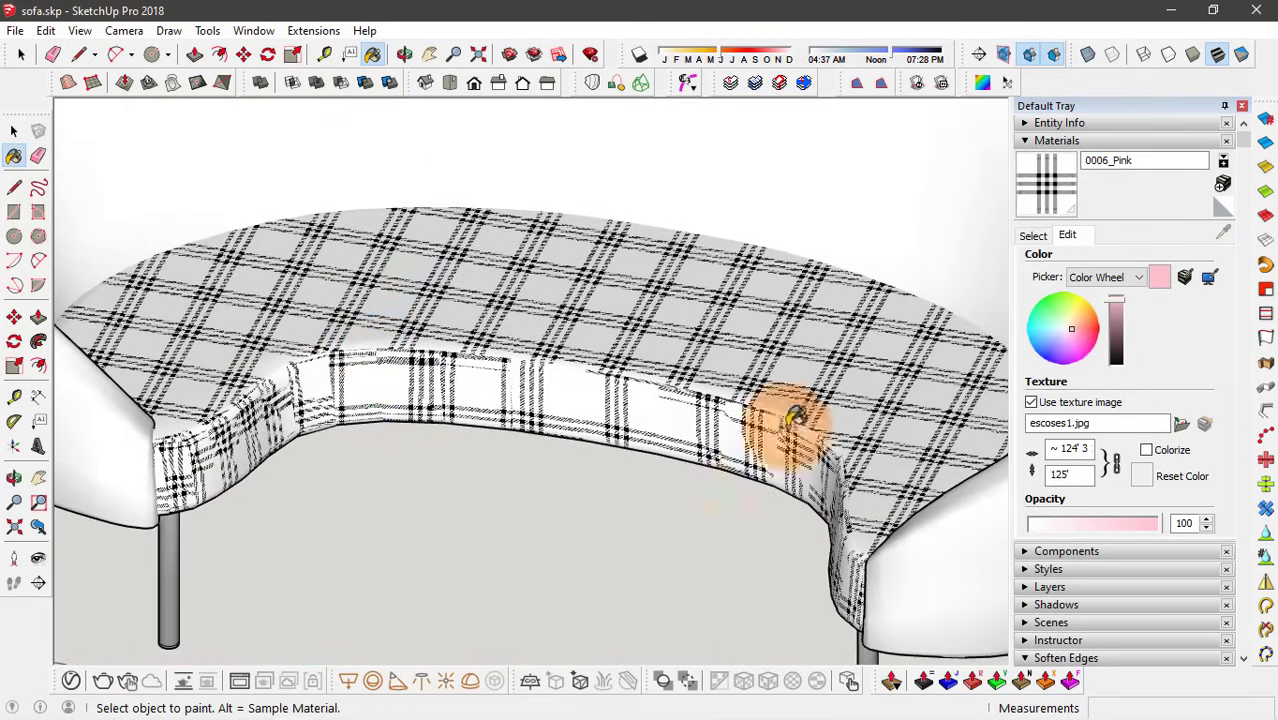
scroll(510, 425, "down", 3)
scroll(538, 400, "up", 1)
scroll(538, 400, "up", 2)
scroll(622, 385, "down", 2)
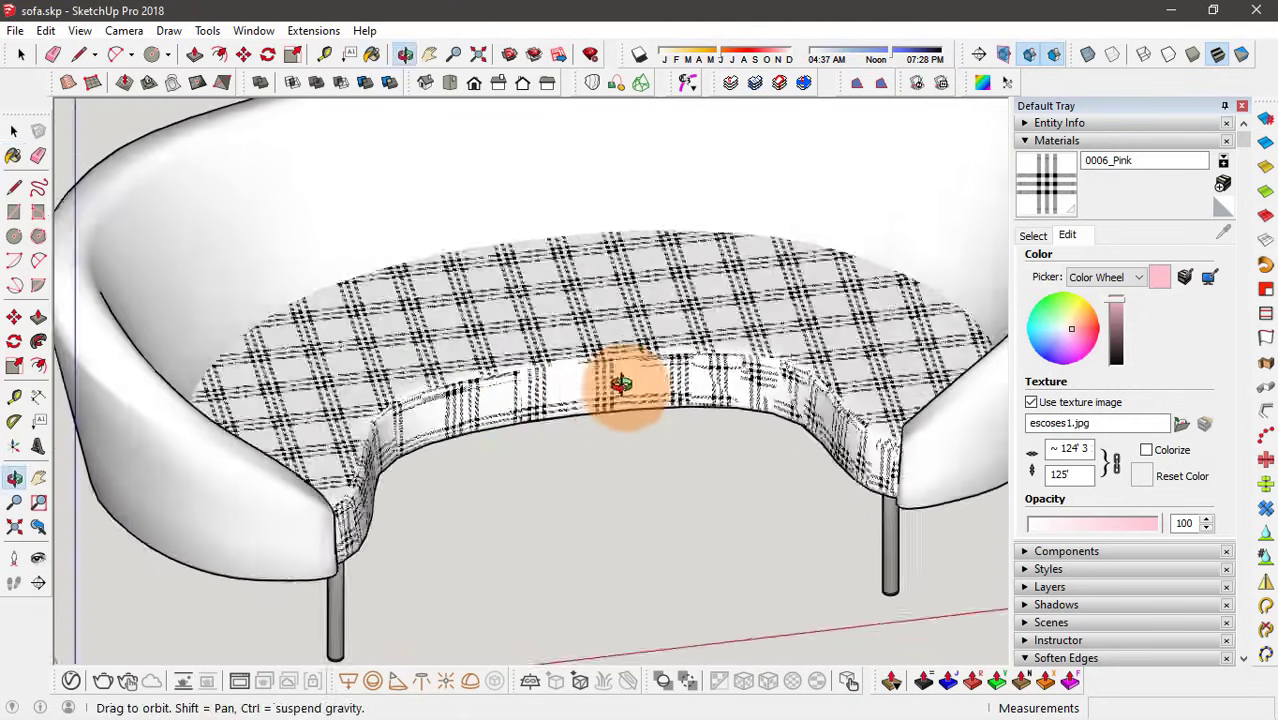
middle_click_drag(622, 380, 579, 400)
key("space")
scroll(719, 292, "up", 3)
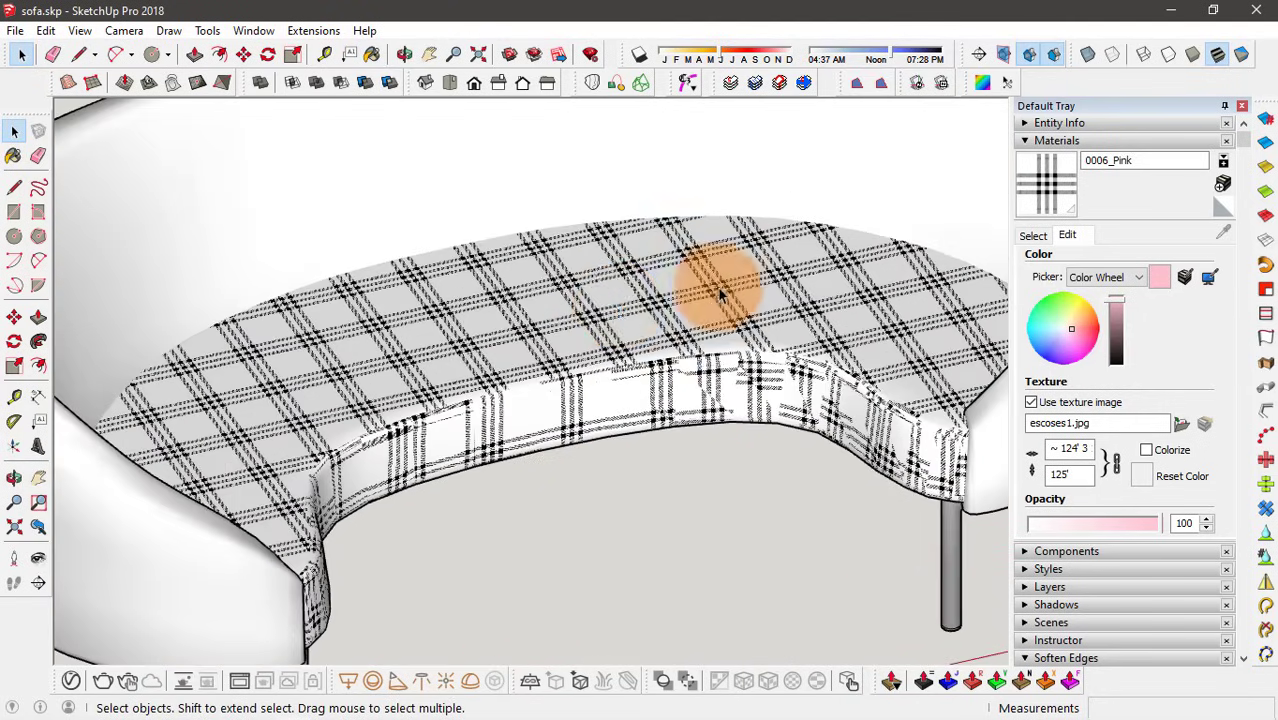
left_click(475, 328)
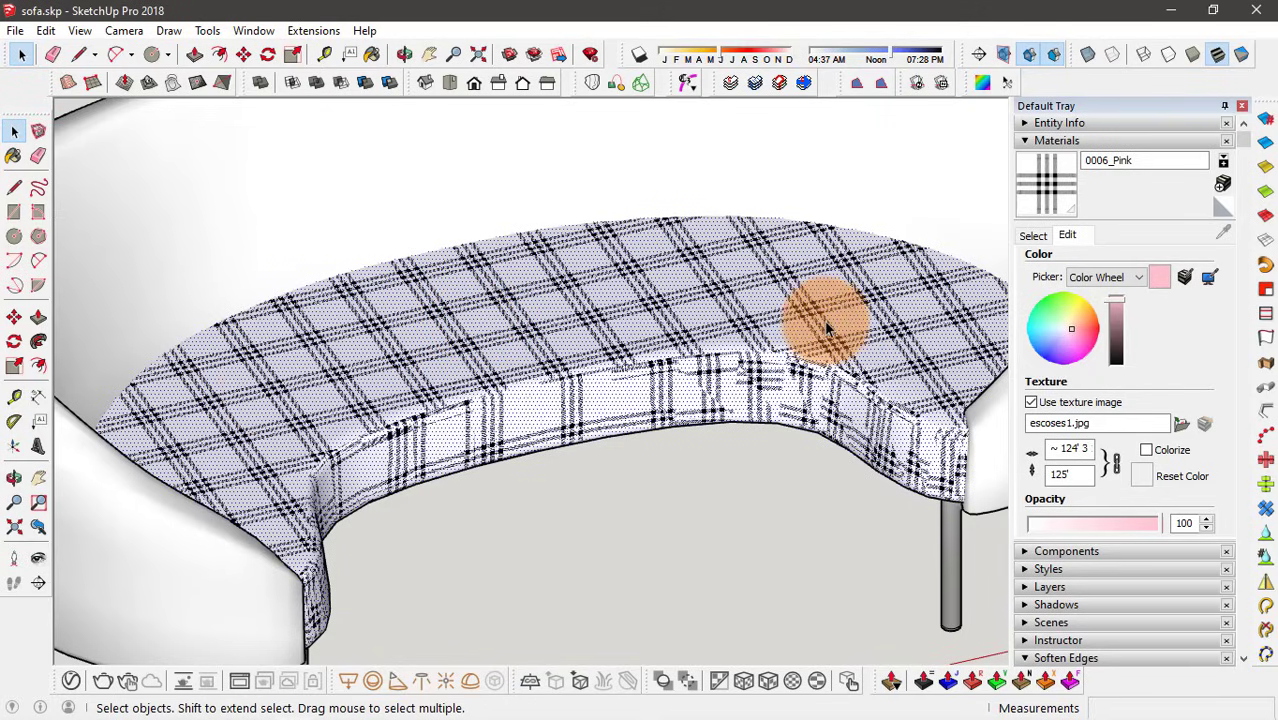
scroll(479, 348, "down", 3)
scroll(419, 274, "up", 3)
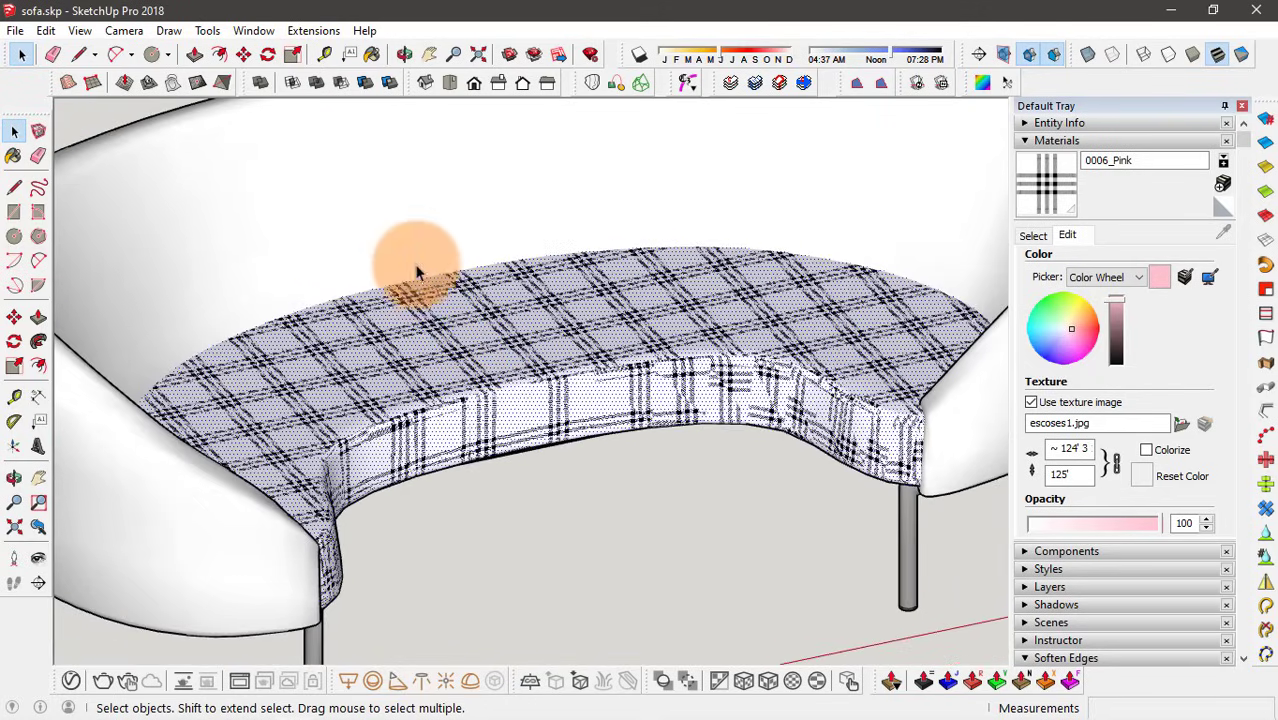
- Start SketchUV from Extensions and right-click the plaid seat for its mapping options
left_click(313, 33)
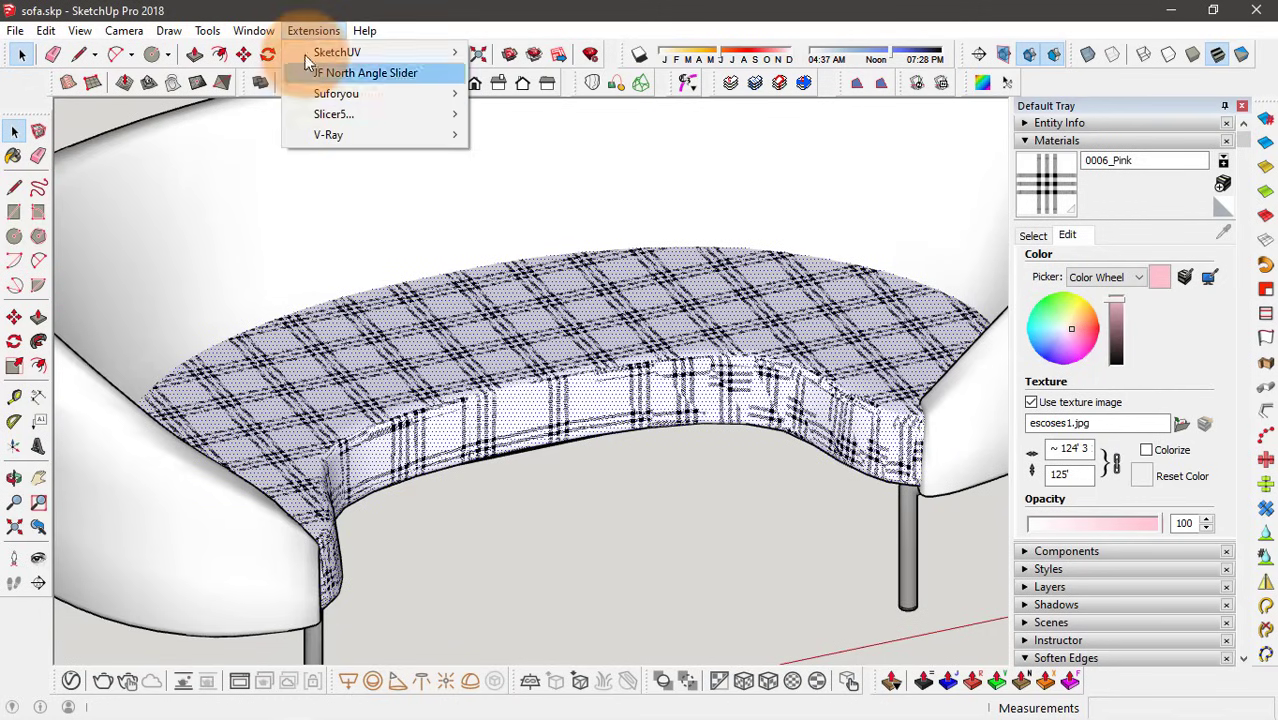
mouse_move(337, 52)
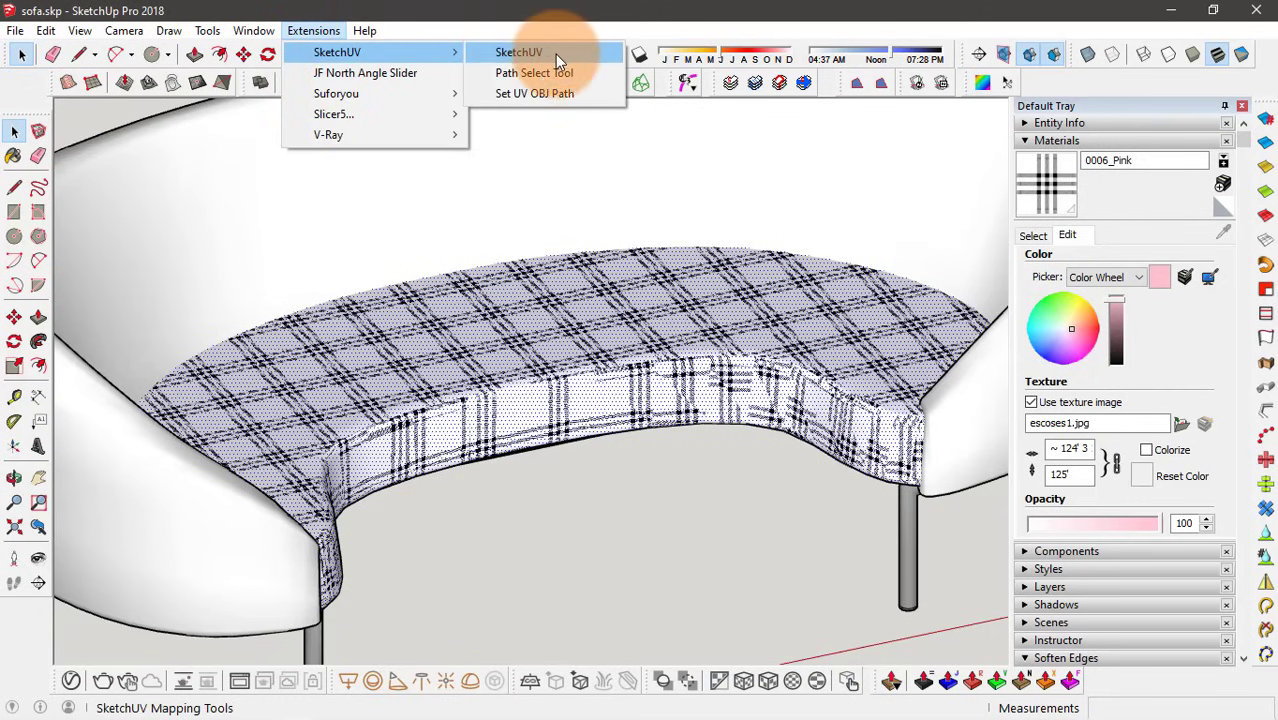
left_click(521, 53)
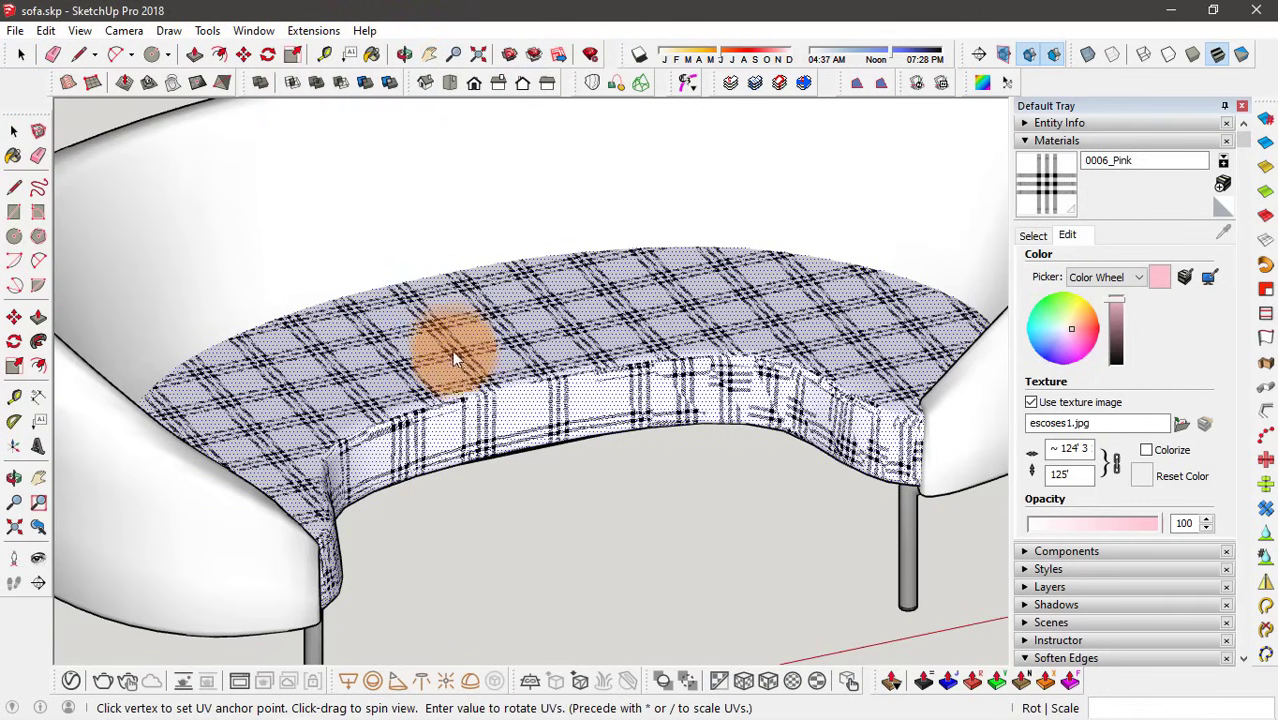
scroll(756, 408, "up", 2)
scroll(418, 323, "up", 2)
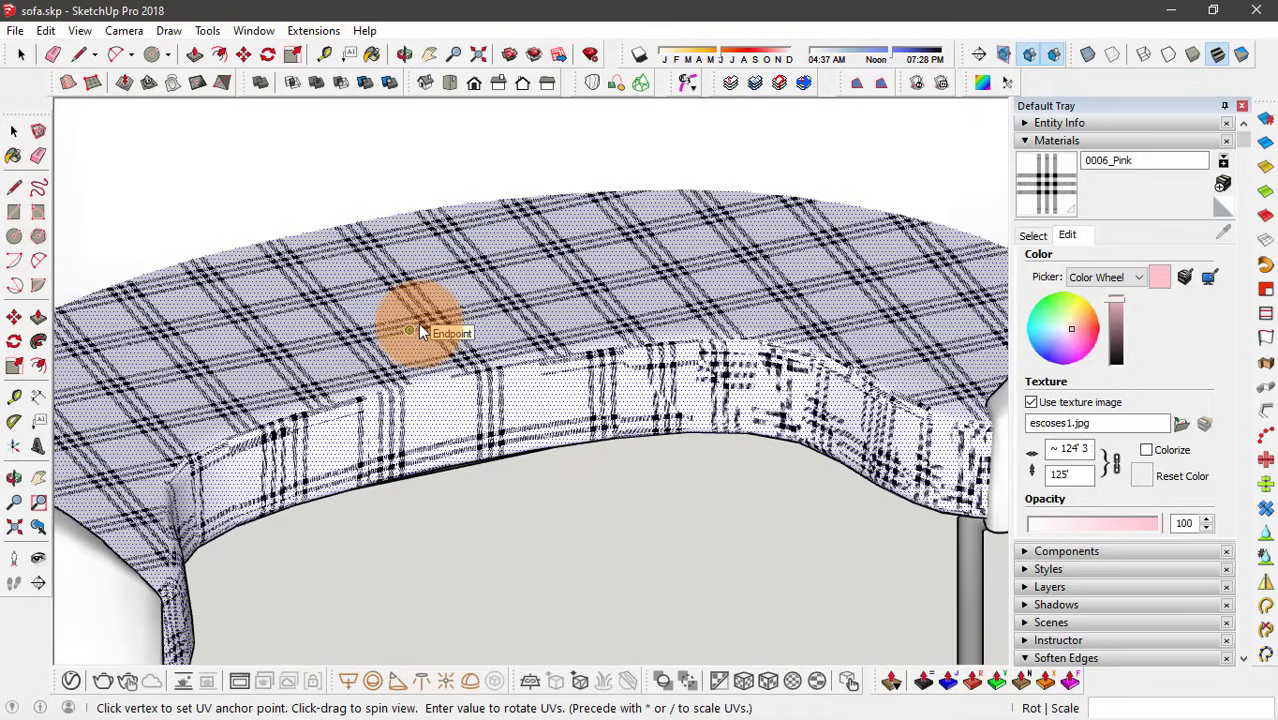
right_click(418, 323)
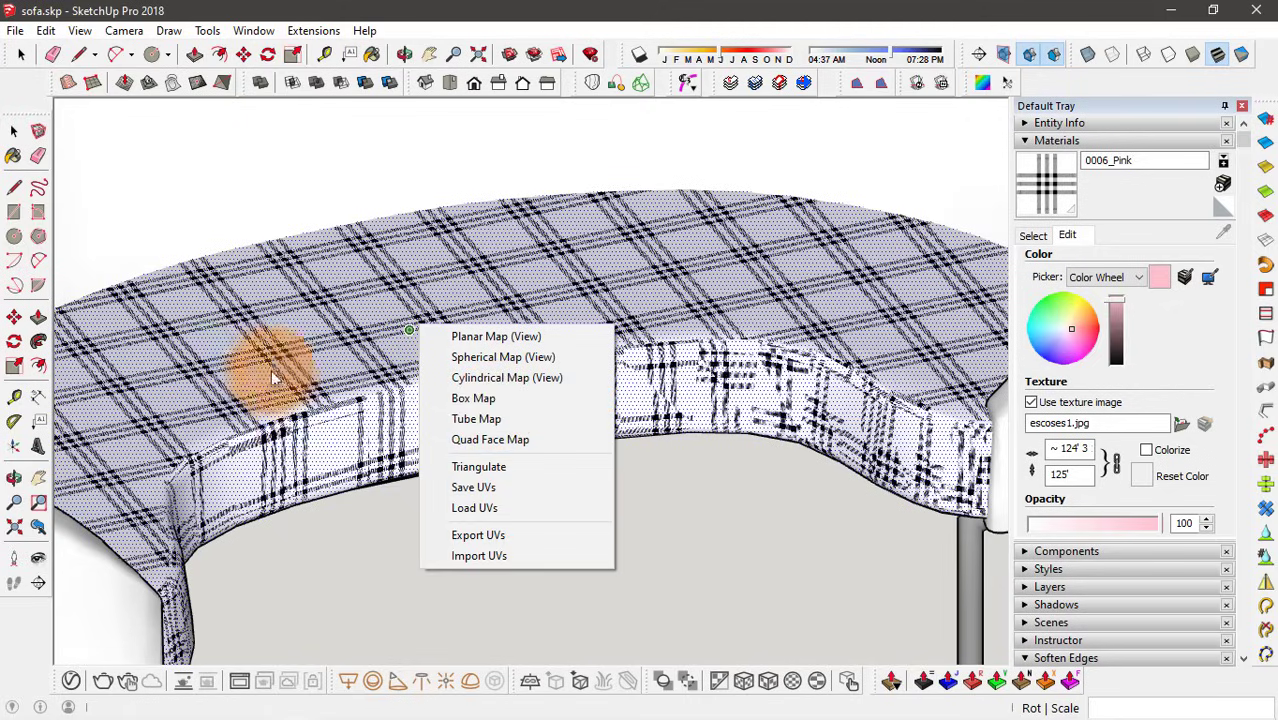
- Planar-map the plaid from the current view and set its texture width to 200
left_click(488, 337)
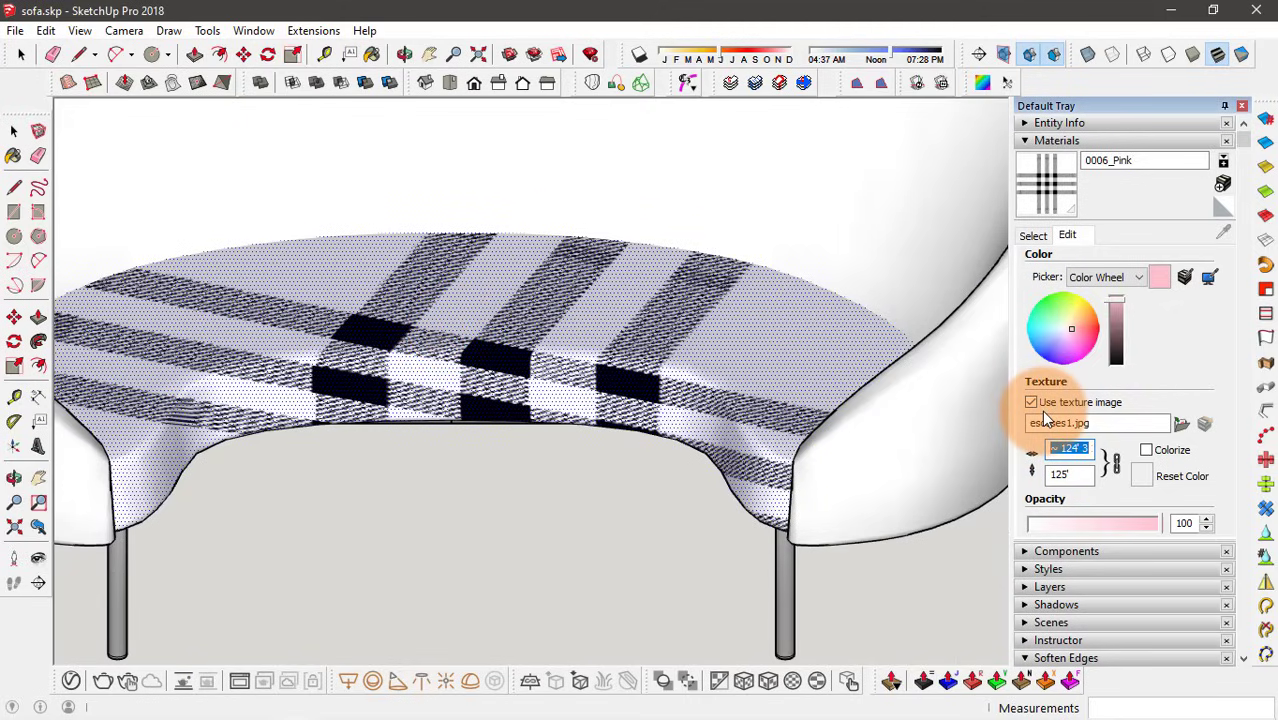
middle_click_drag(995, 445, 981, 457)
type("200")
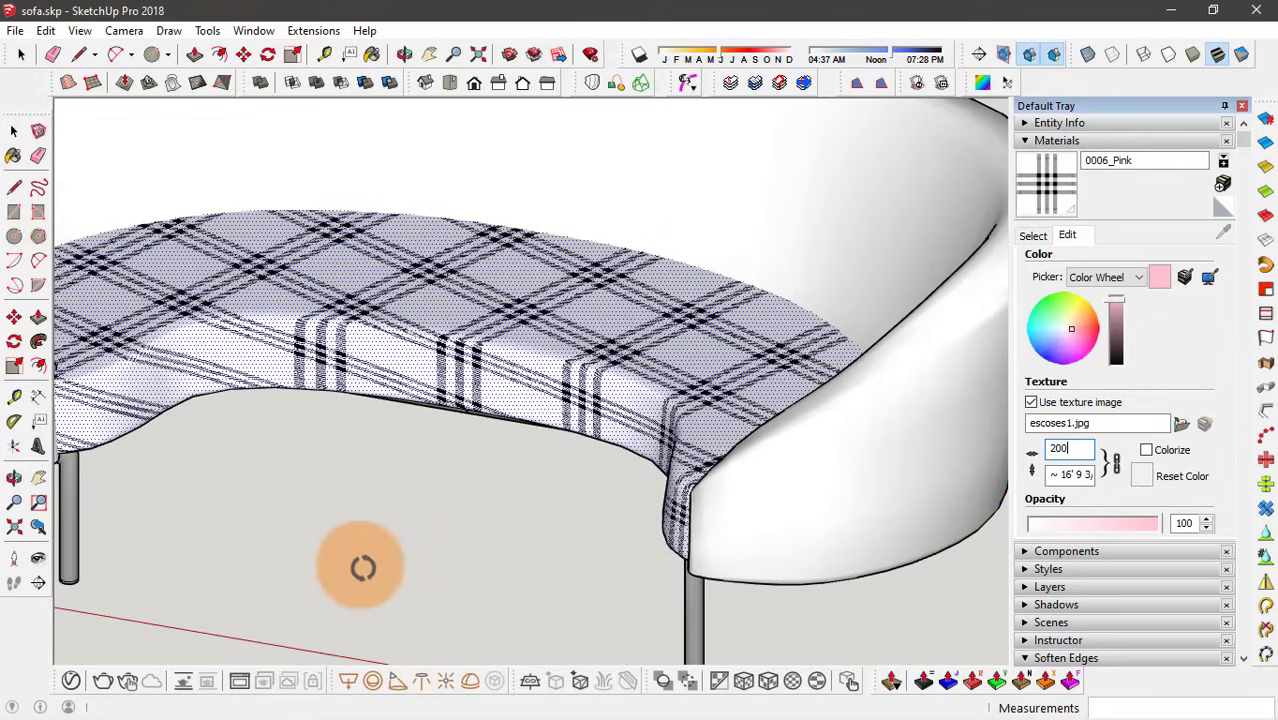
middle_click_drag(362, 566, 422, 429)
scroll(556, 443, "down", 5)
scroll(228, 286, "up", 5)
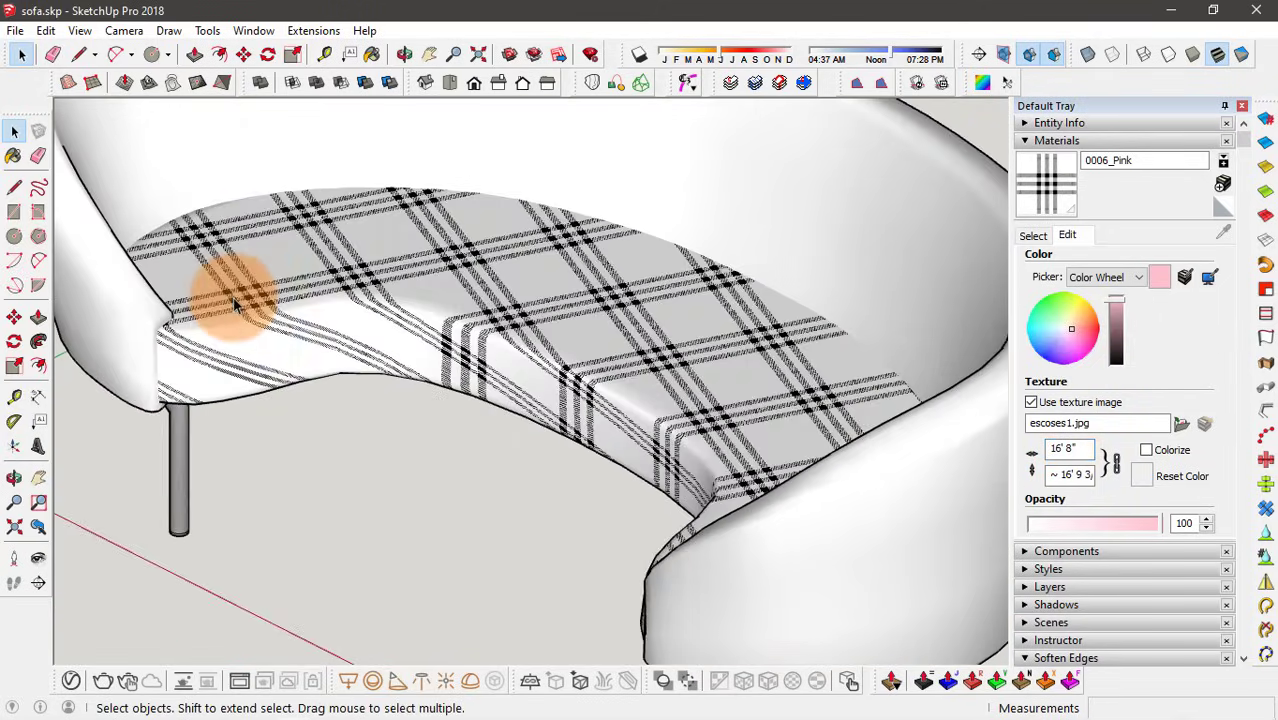
- Orbit around the sofa to check the plaid stripes over the seat's front edge
mouse_move(228, 286)
middle_mouse_down()
mouse_move(300, 409)
mouse_move(428, 357)
middle_mouse_up()
scroll(636, 355, "up", 3)
scroll(291, 294, "down", 3)
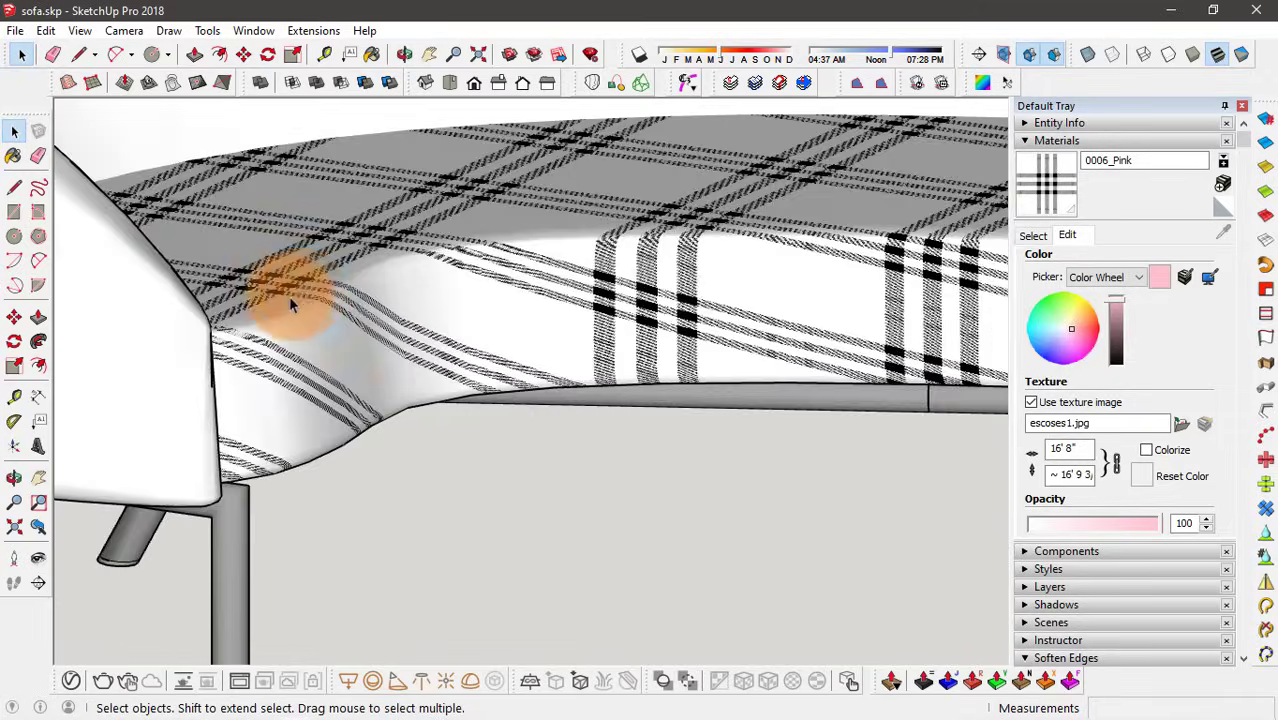
scroll(300, 294, "down", 2)
mouse_move(300, 294)
middle_mouse_down()
mouse_move(542, 294)
mouse_move(882, 234)
mouse_move(799, 328)
mouse_move(747, 337)
middle_mouse_up()
scroll(747, 337, "down", 3)
mouse_move(428, 348)
middle_mouse_down()
mouse_move(411, 337)
mouse_move(234, 357)
mouse_move(408, 294)
mouse_move(294, 314)
mouse_move(360, 305)
mouse_move(377, 380)
mouse_move(300, 366)
mouse_move(248, 334)
mouse_move(379, 322)
mouse_move(322, 366)
mouse_move(308, 428)
mouse_move(252, 425)
mouse_move(270, 396)
mouse_move(225, 408)
mouse_move(325, 451)
middle_mouse_up()
scroll(411, 337, "up", 2)
scroll(285, 491, "down", 3)
mouse_move(285, 491)
middle_mouse_down()
mouse_move(548, 425)
mouse_move(365, 499)
mouse_move(245, 422)
mouse_move(234, 479)
middle_mouse_up()
scroll(365, 499, "down", 2)
scroll(222, 359, "up", 3)
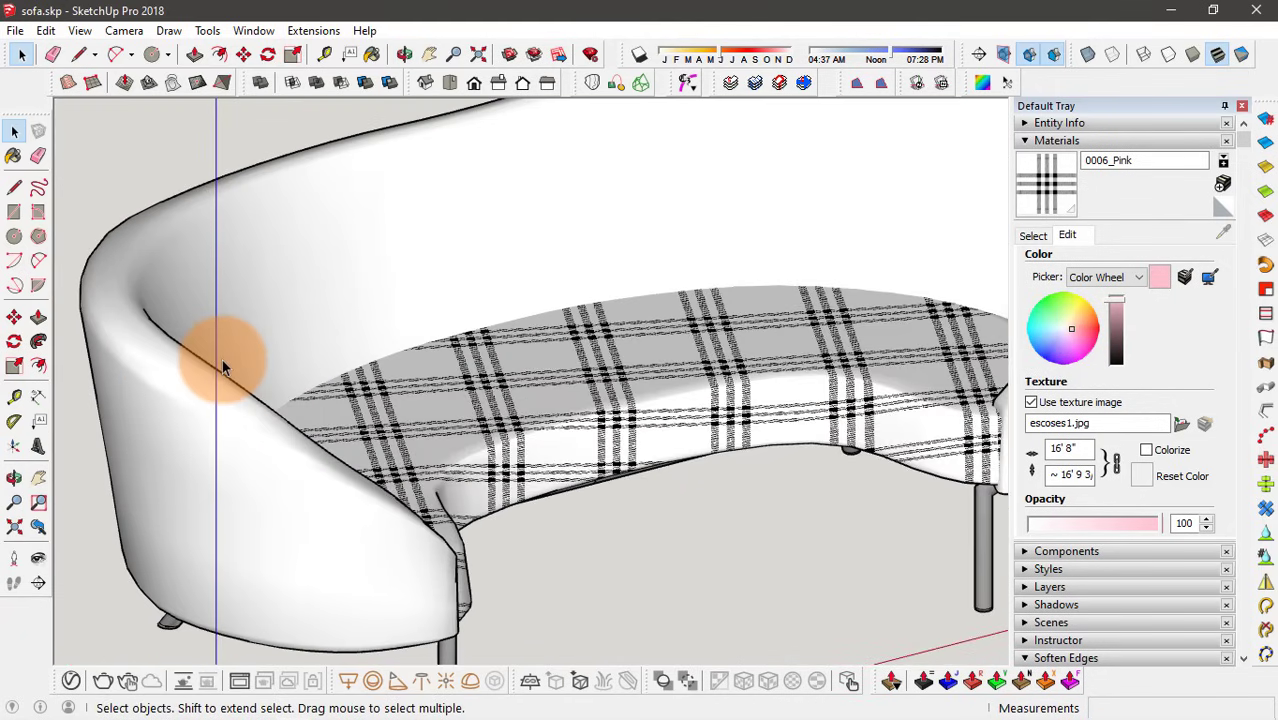
- Select the sofa shell and paint it Tomato from Colors-Named
left_click(222, 366)
scroll(195, 316, "down", 3)
scroll(132, 430, "up", 1)
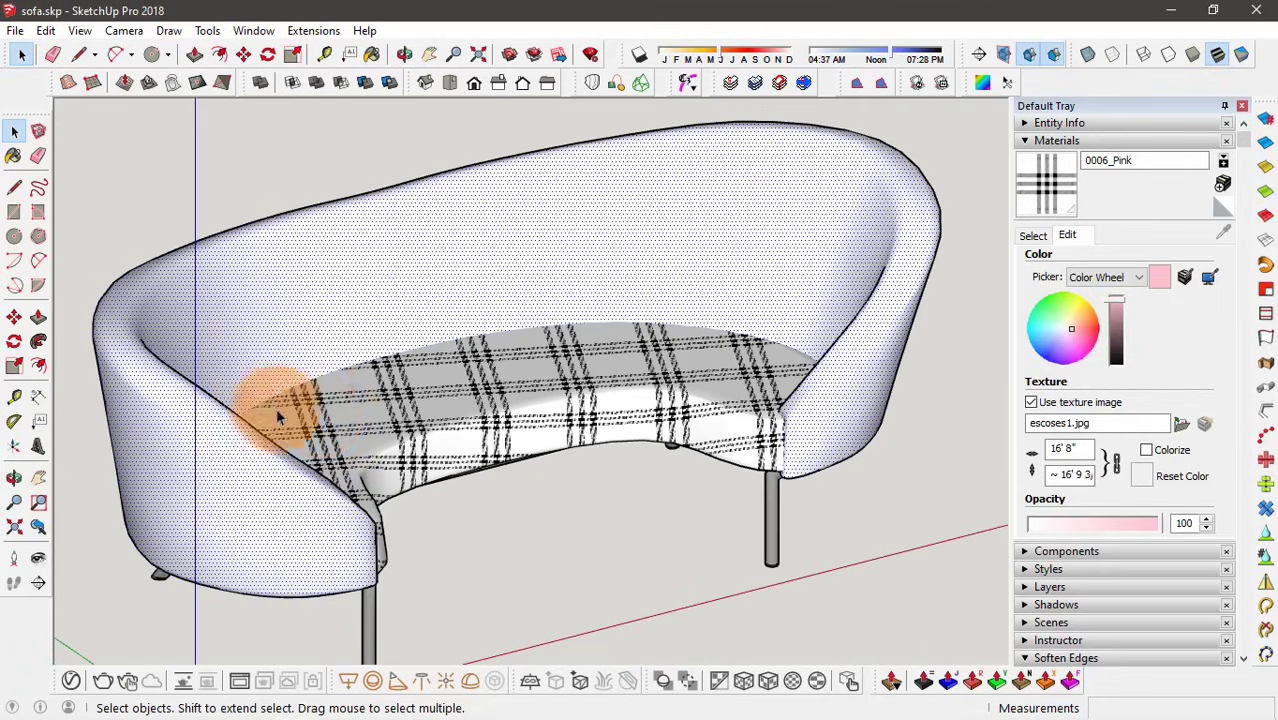
left_click(1034, 240)
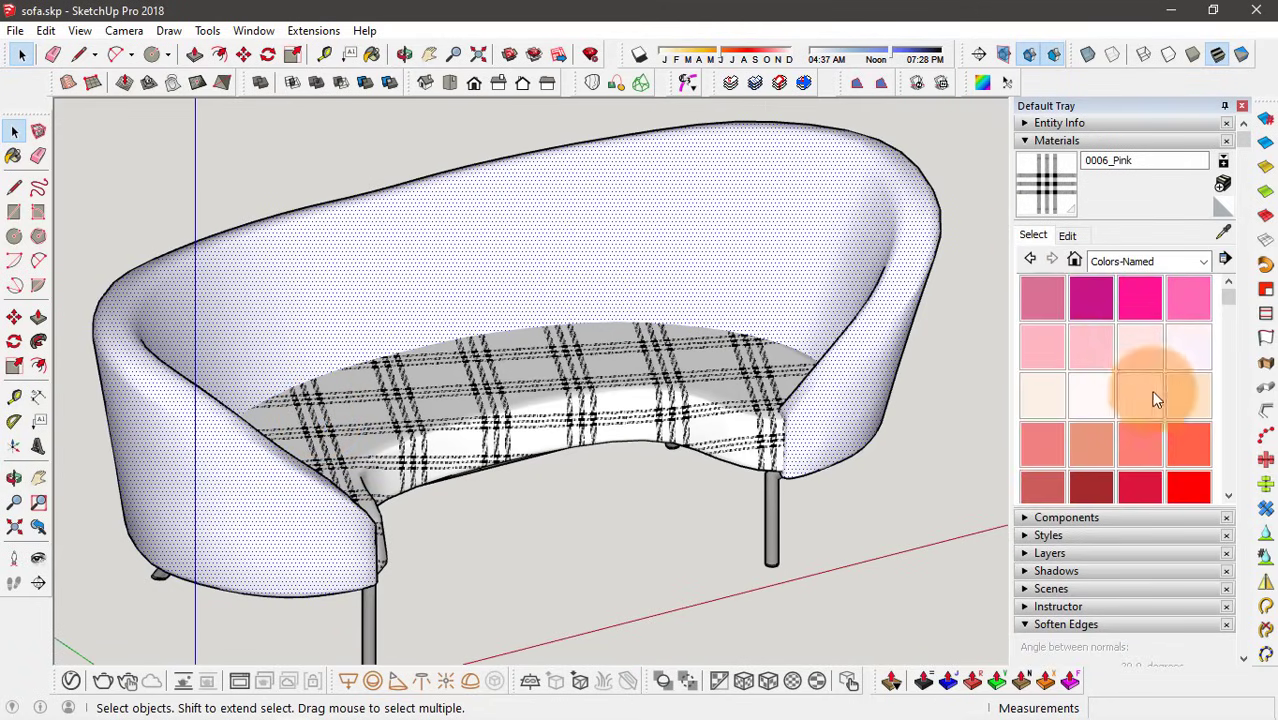
left_click(1182, 441)
left_click(513, 285)
- Load fabric.jpg as the Tomato material's texture image
left_click(1067, 236)
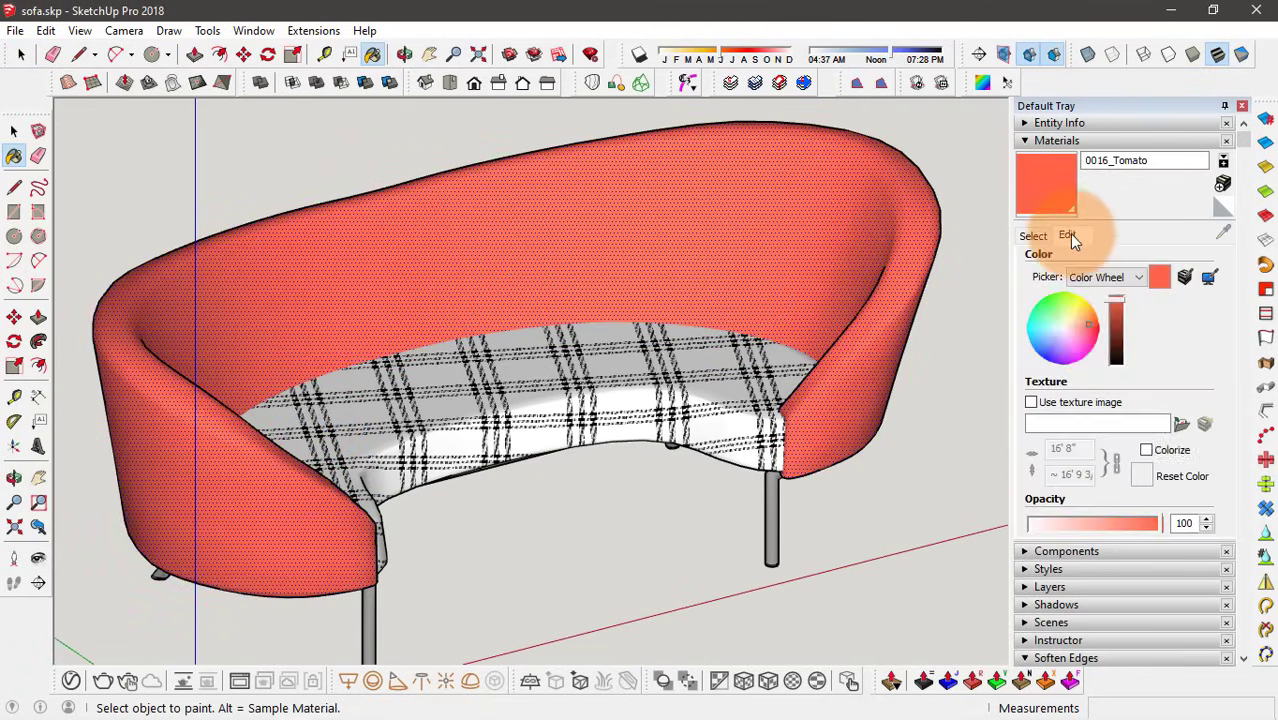
left_click(1181, 424)
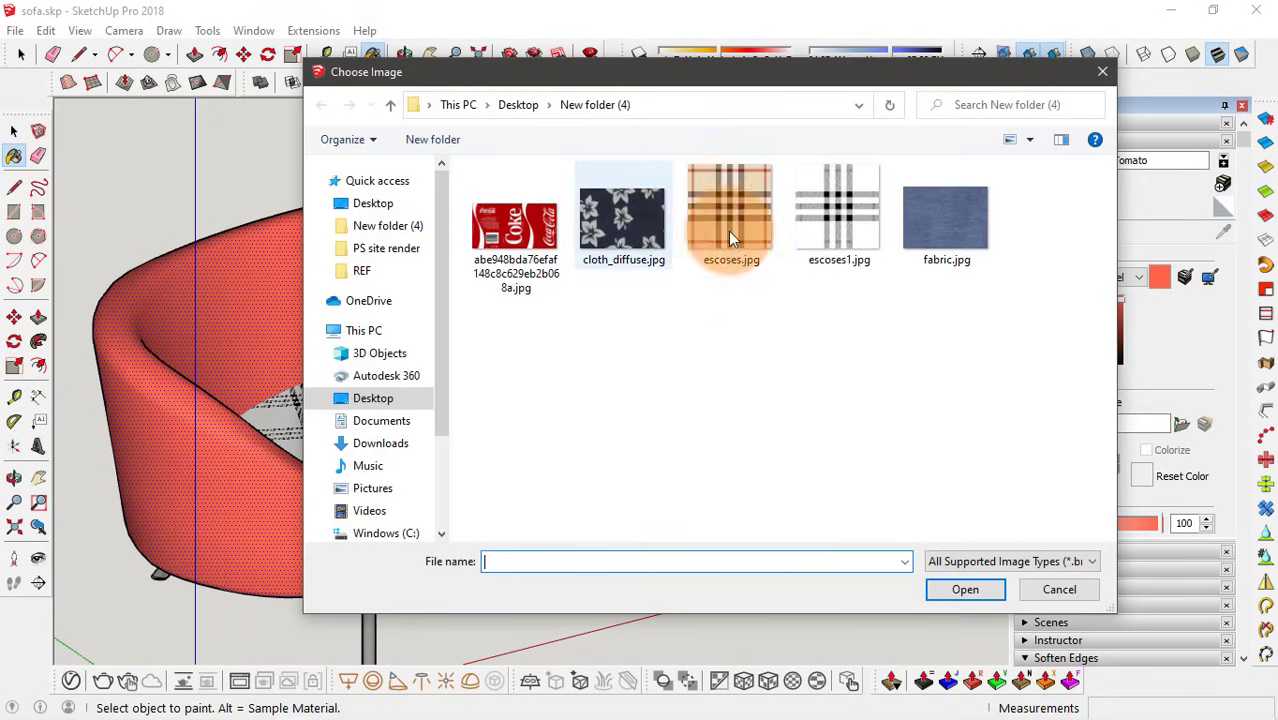
left_click(934, 235)
left_click(953, 591)
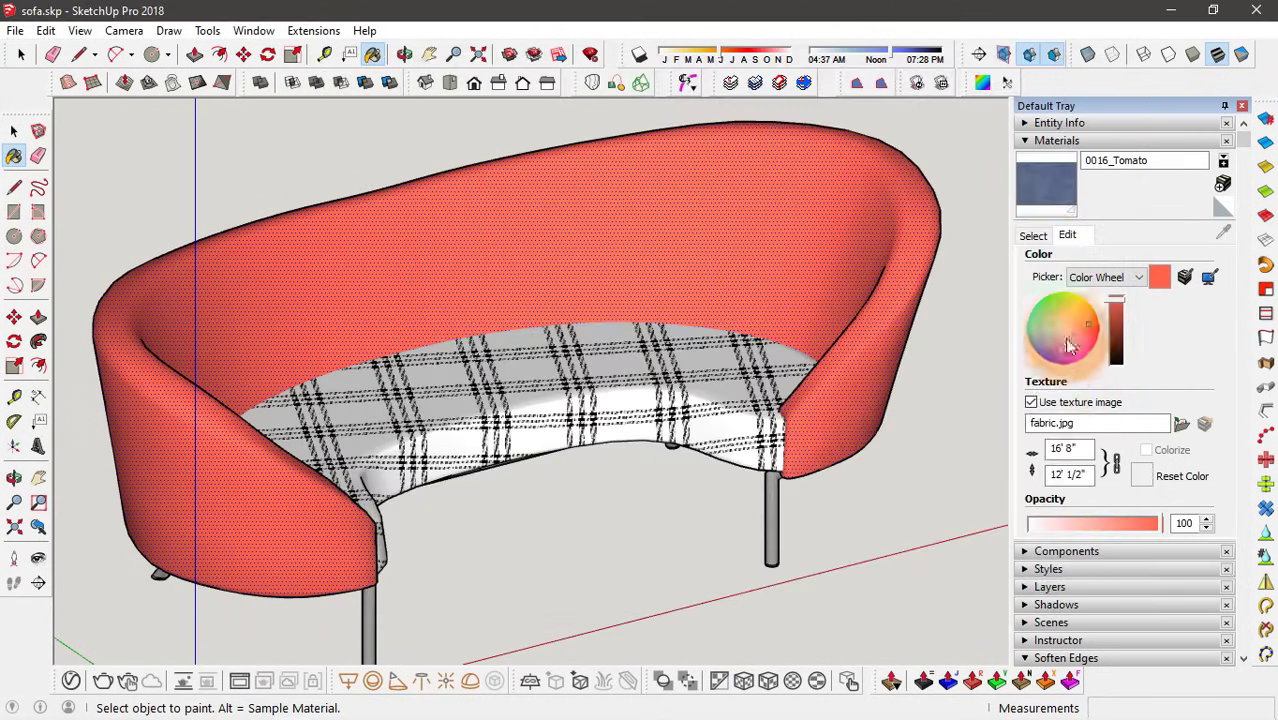
left_click(357, 448)
scroll(228, 485, "up", 5)
scroll(228, 485, "up", 2)
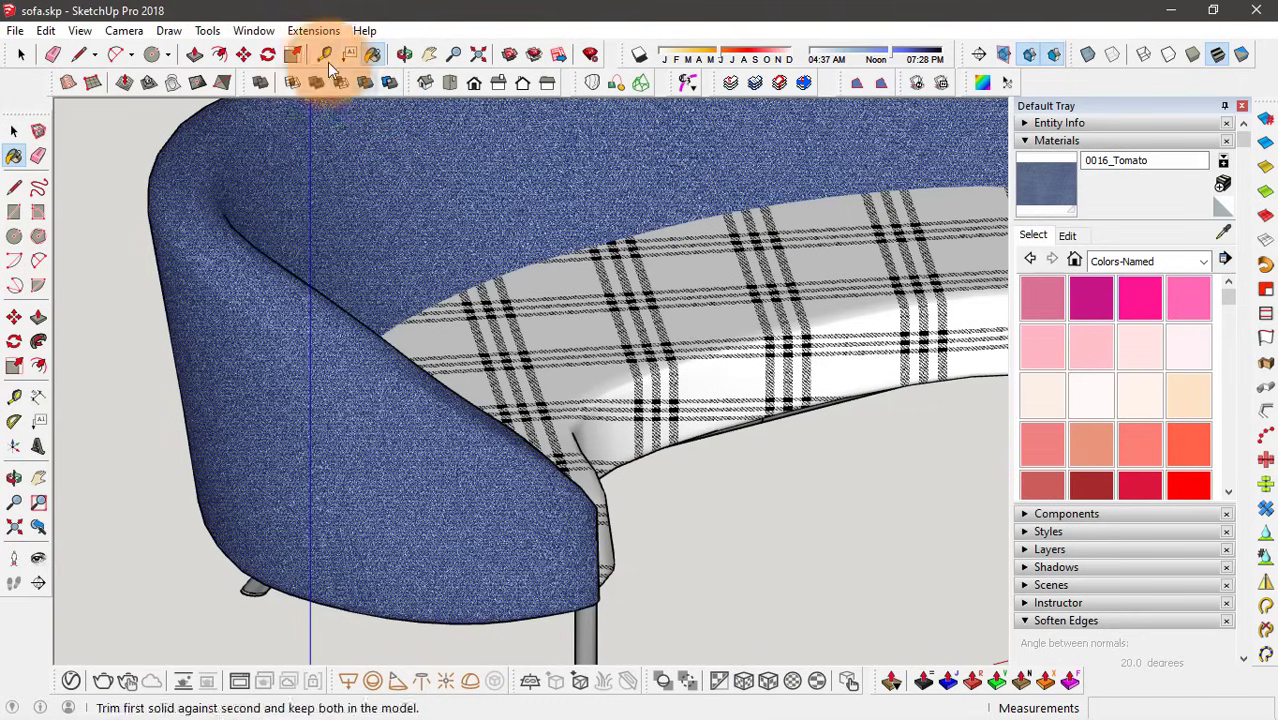
- Box-map the blue fabric onto the sofa shell with SketchUV
left_click(303, 36)
mouse_move(337, 52)
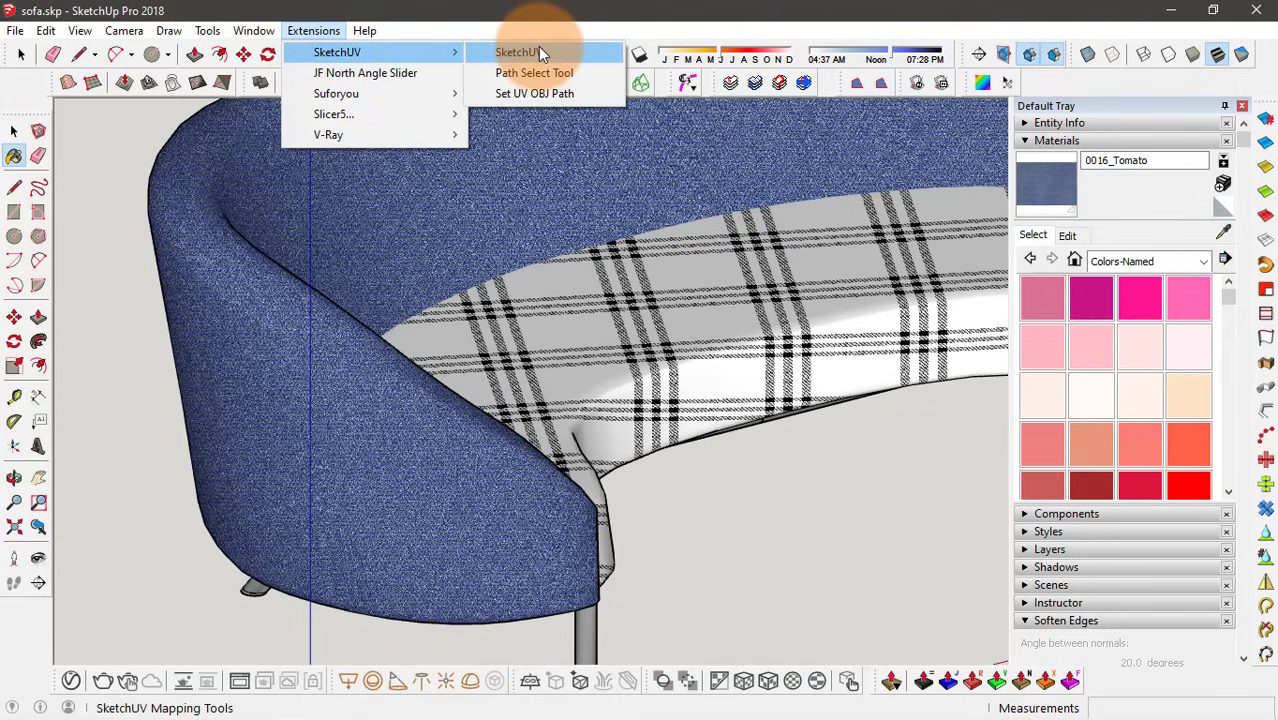
left_click(536, 47)
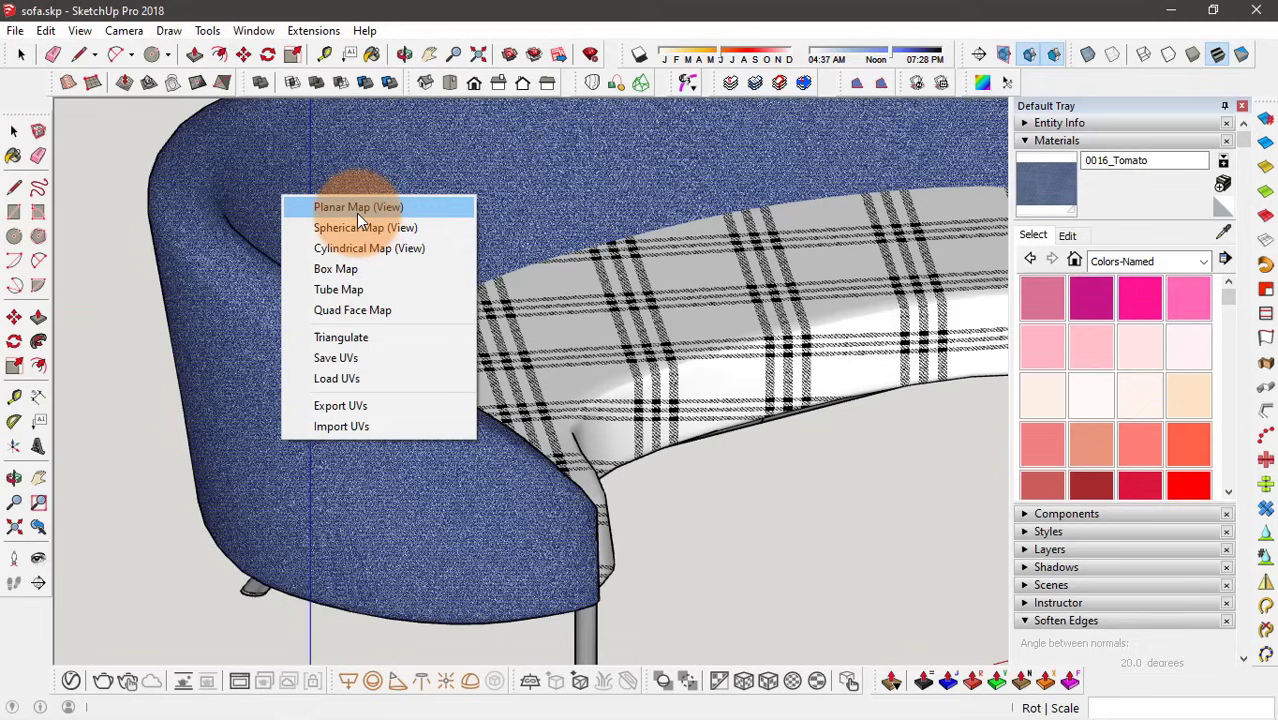
left_click(344, 270)
mouse_move(344, 270)
middle_mouse_down()
mouse_move(366, 334)
mouse_move(391, 265)
mouse_move(225, 268)
mouse_move(528, 271)
mouse_move(285, 257)
mouse_move(719, 365)
mouse_move(578, 296)
mouse_move(522, 337)
mouse_move(560, 330)
middle_mouse_up()
- Set the fabric texture width to 10' in the Materials Edit tab
left_click(1070, 236)
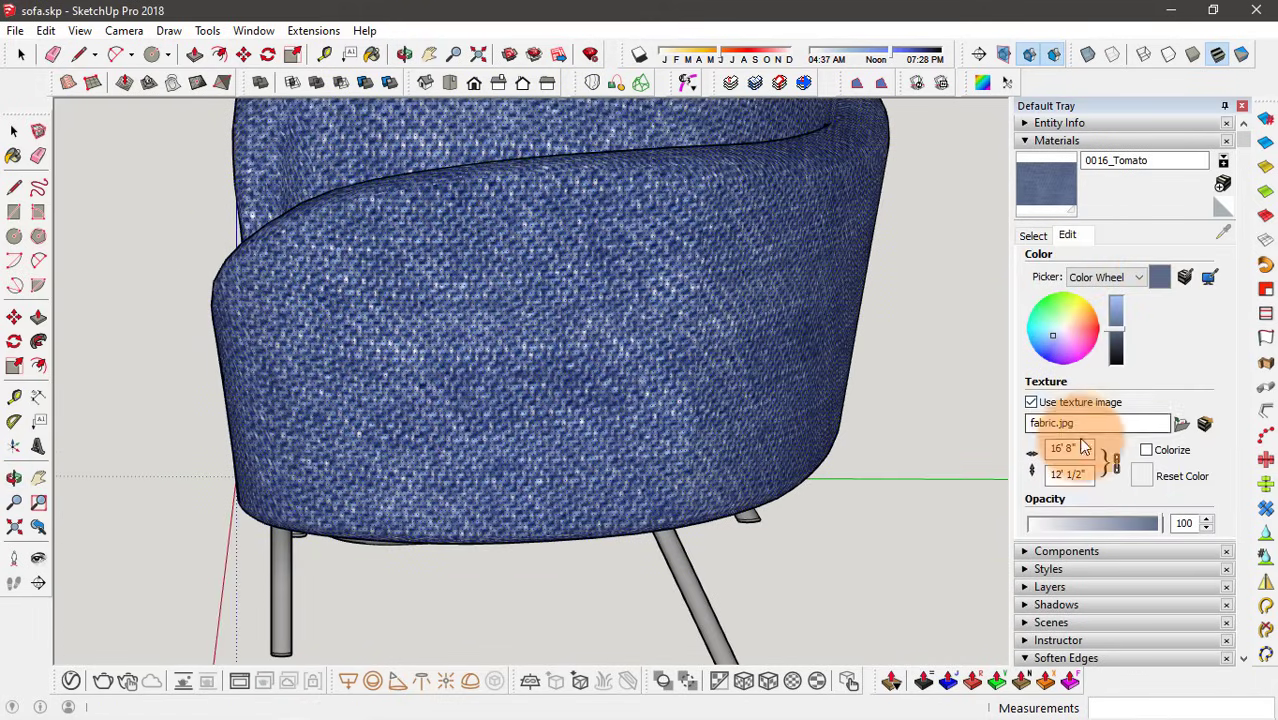
left_click_drag(1085, 447, 948, 450)
type("10")
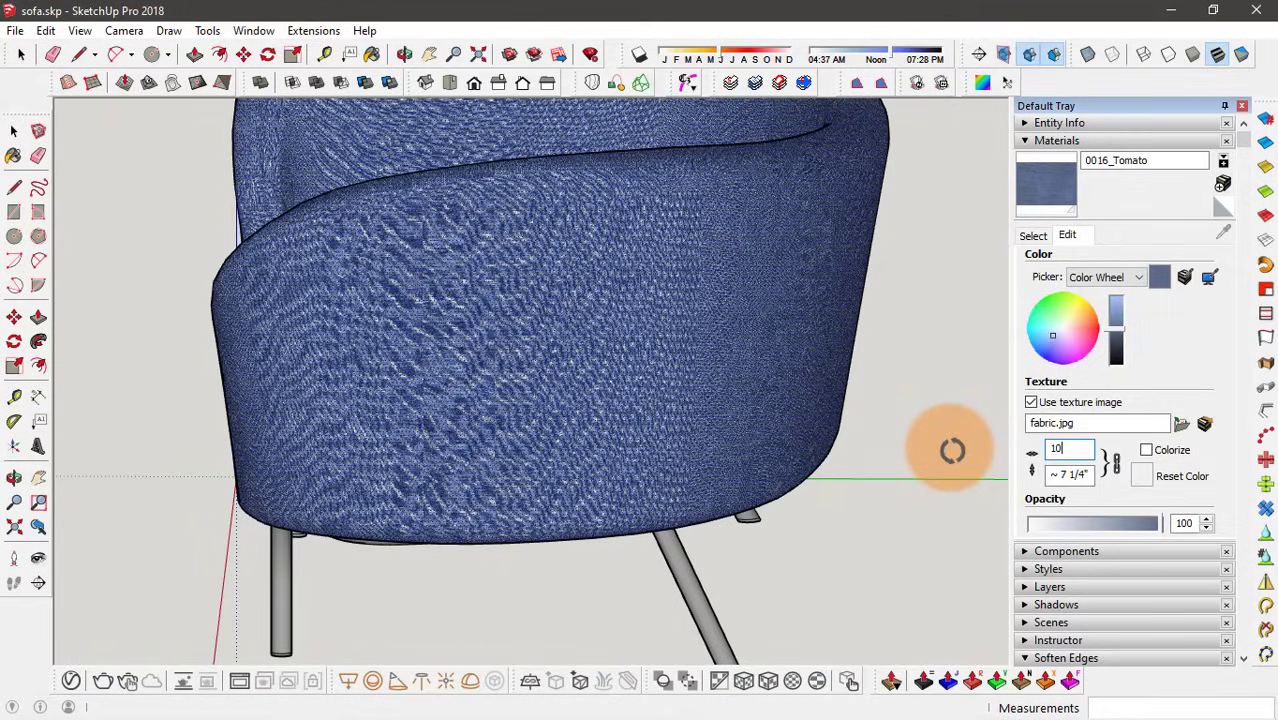
key("Return")
mouse_move(508, 343)
middle_mouse_down()
mouse_move(408, 343)
mouse_move(566, 328)
mouse_move(285, 243)
mouse_move(448, 456)
mouse_move(362, 228)
mouse_move(187, 270)
mouse_move(337, 362)
mouse_move(251, 357)
mouse_move(533, 351)
mouse_move(200, 443)
mouse_move(342, 399)
mouse_move(442, 337)
mouse_move(337, 165)
mouse_move(405, 420)
mouse_move(399, 265)
mouse_move(437, 450)
middle_mouse_up()
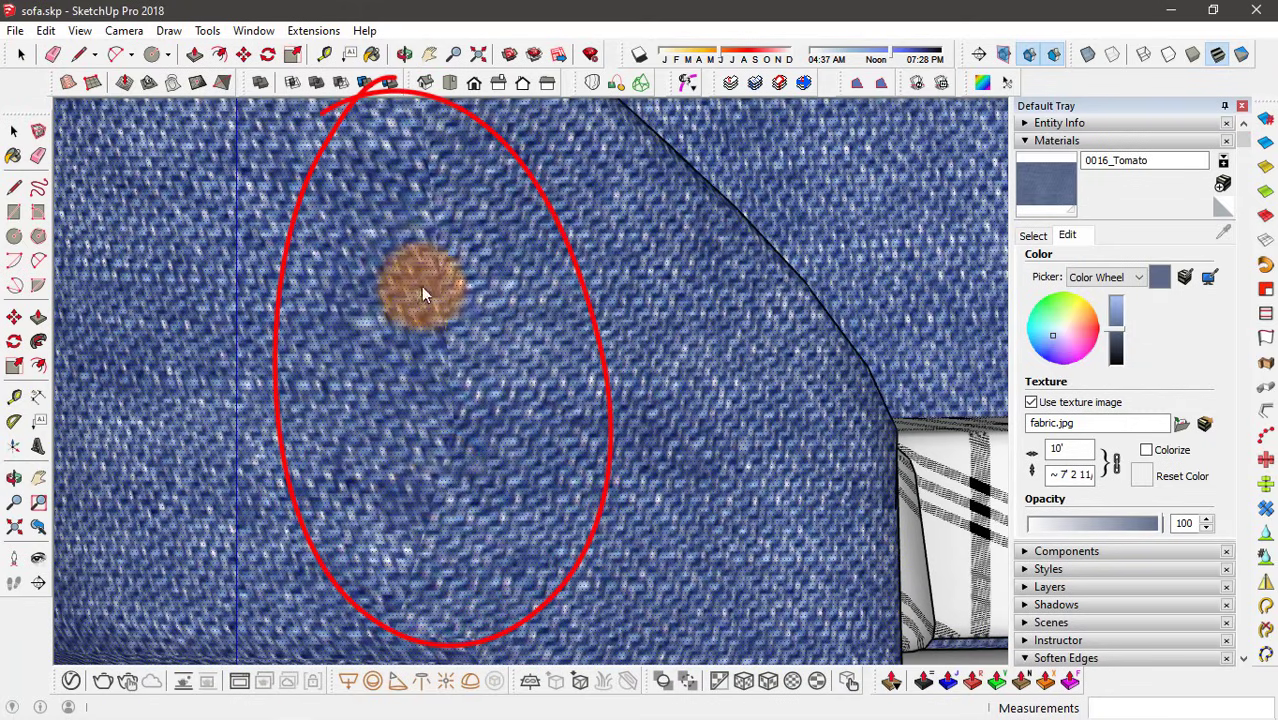
- Planar-map the fabric onto the sofa's back face from the current view, then inspect the weave
middle_click_drag(460, 380, 435, 207)
mouse_move(443, 320)
middle_mouse_down()
mouse_move(433, 203)
mouse_move(477, 257)
middle_mouse_up()
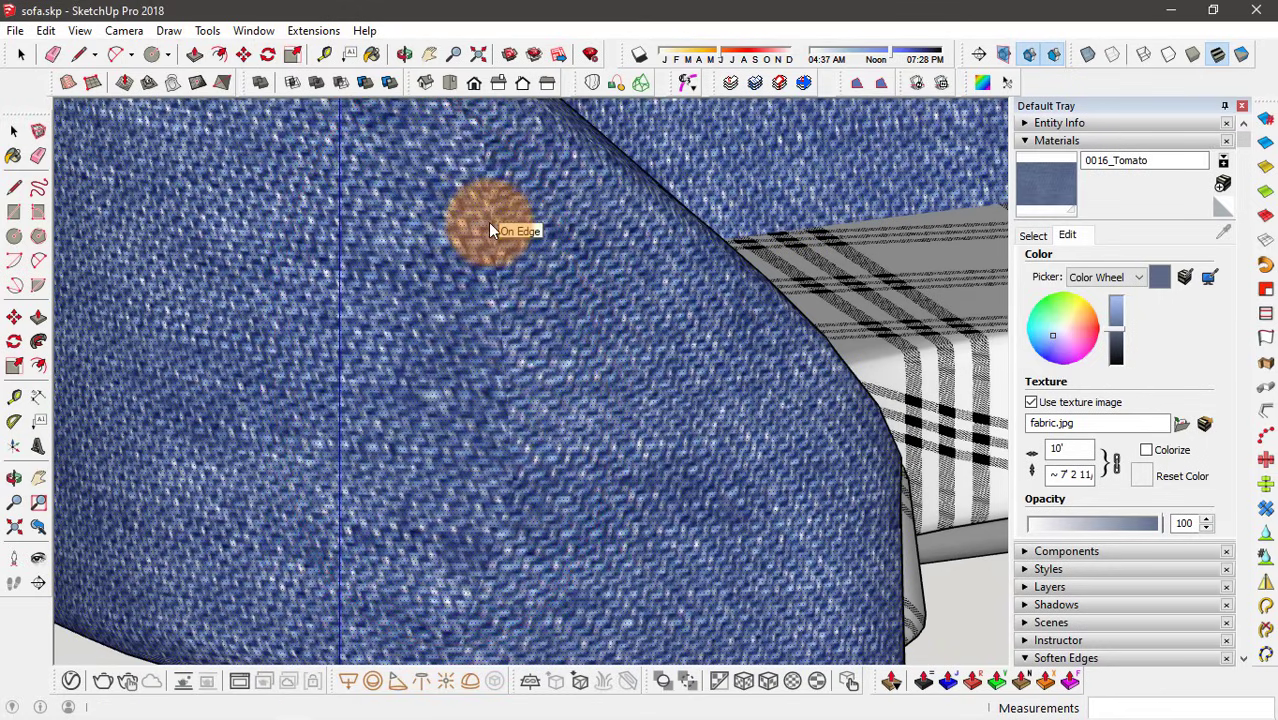
right_click(498, 293)
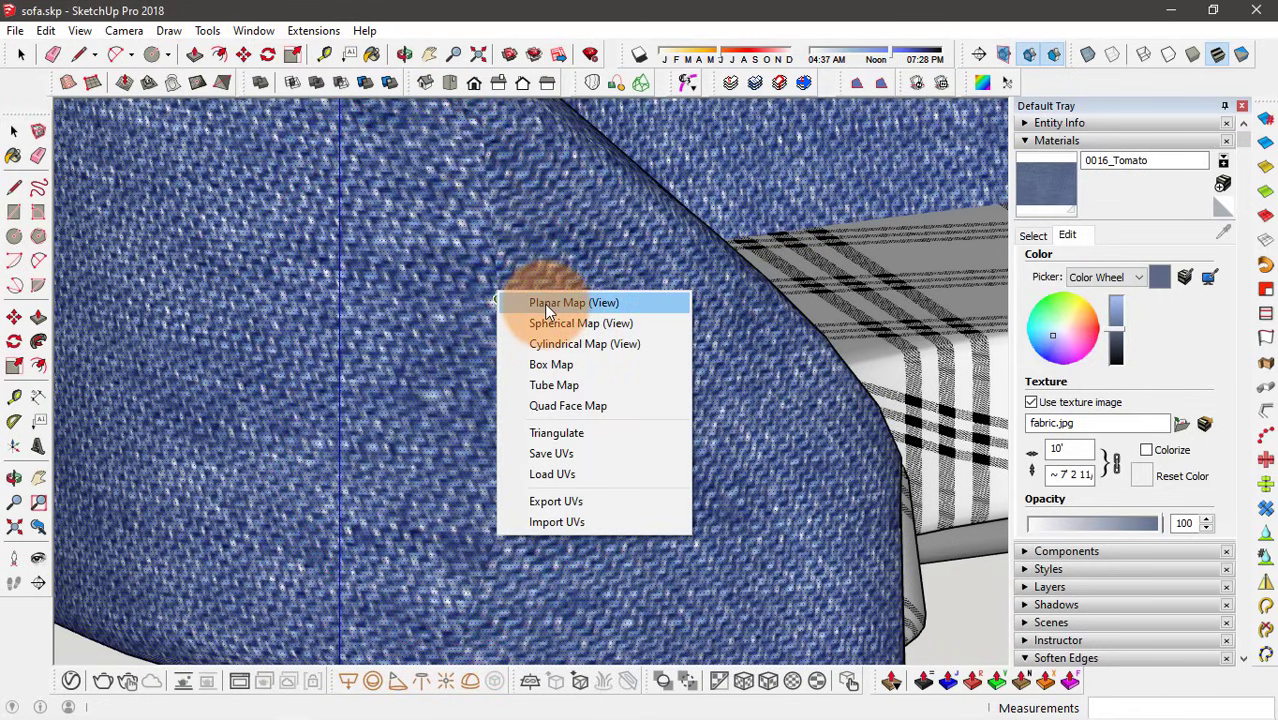
left_click(531, 304)
scroll(545, 310, "down", 5)
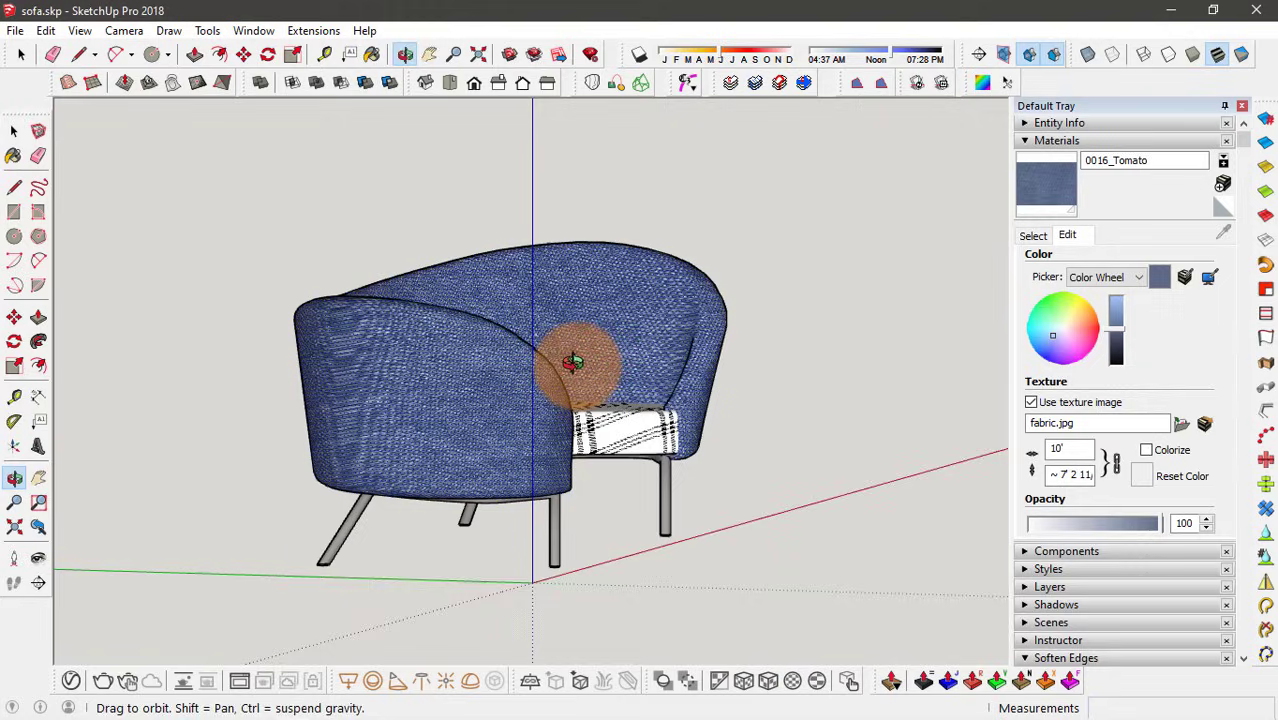
middle_click_drag(570, 365, 501, 390)
scroll(501, 390, "up", 4)
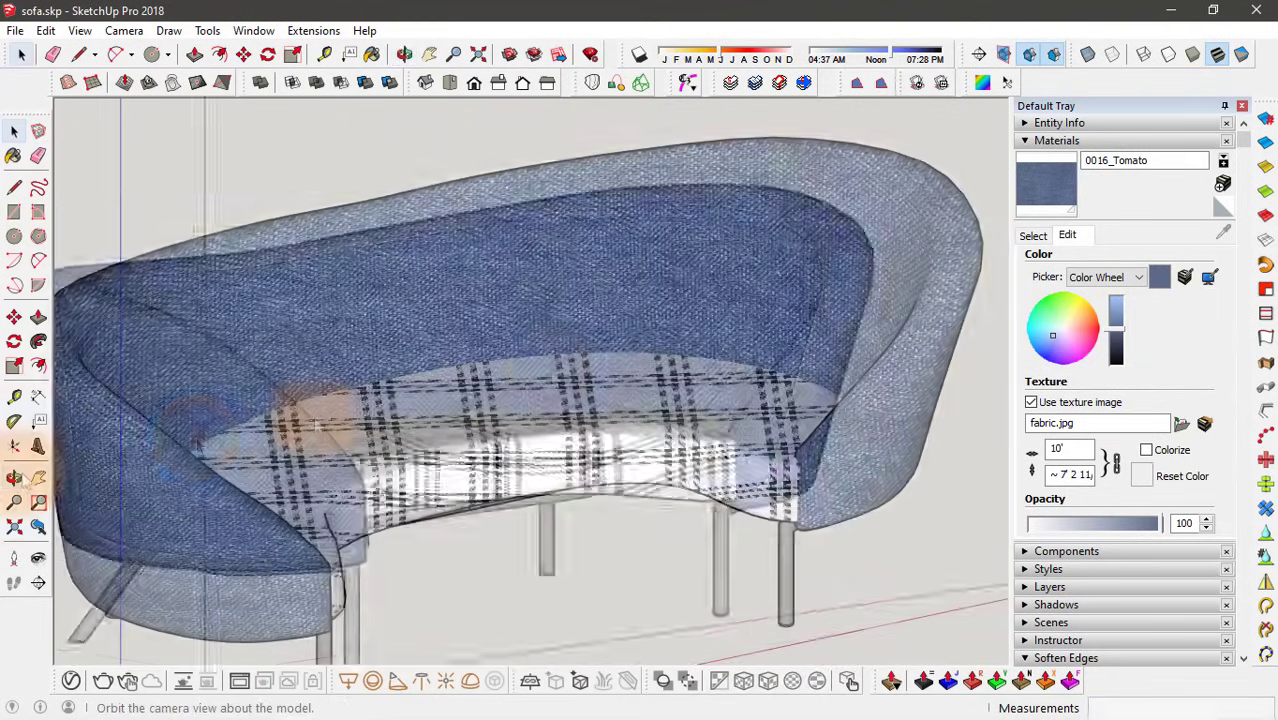
middle_click_drag(427, 355, 215, 423)
scroll(215, 423, "down", 3)
scroll(176, 402, "down", 2)
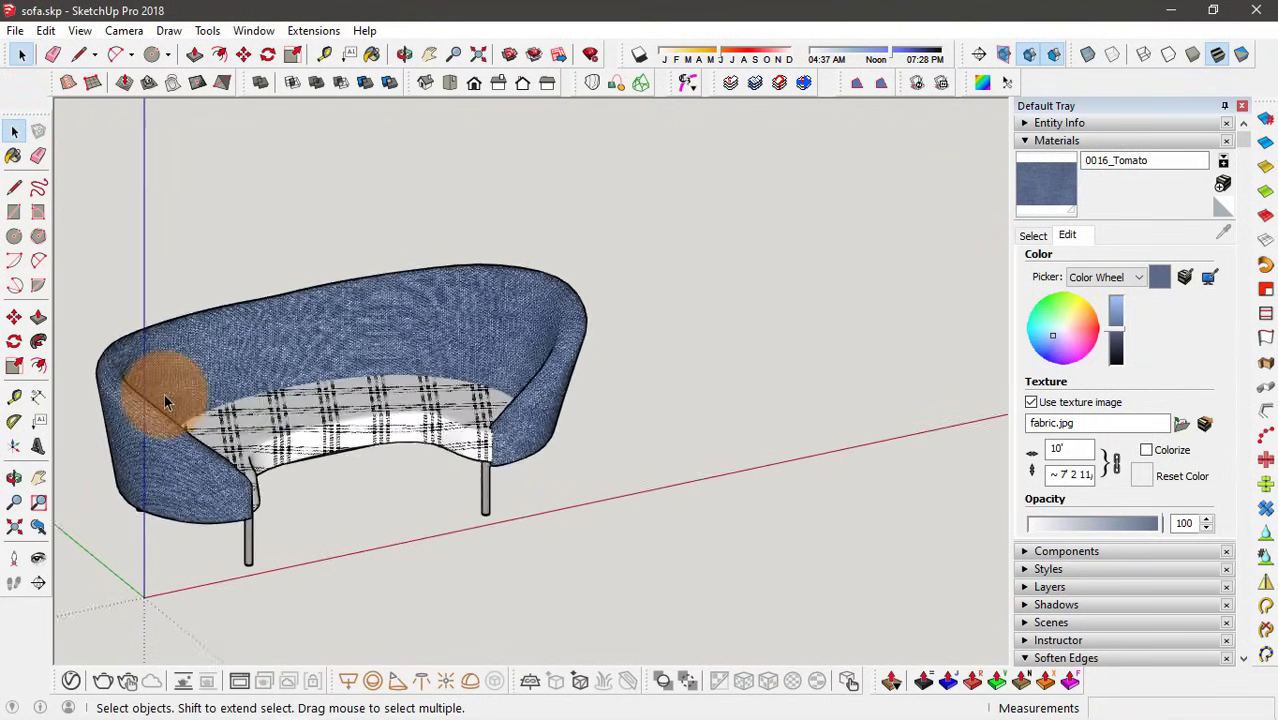
scroll(602, 408, "up", 4)
scroll(602, 408, "up", 1)
- Draw a circle on the red axis and push it up into a cylinder
key("c")
left_click(732, 486)
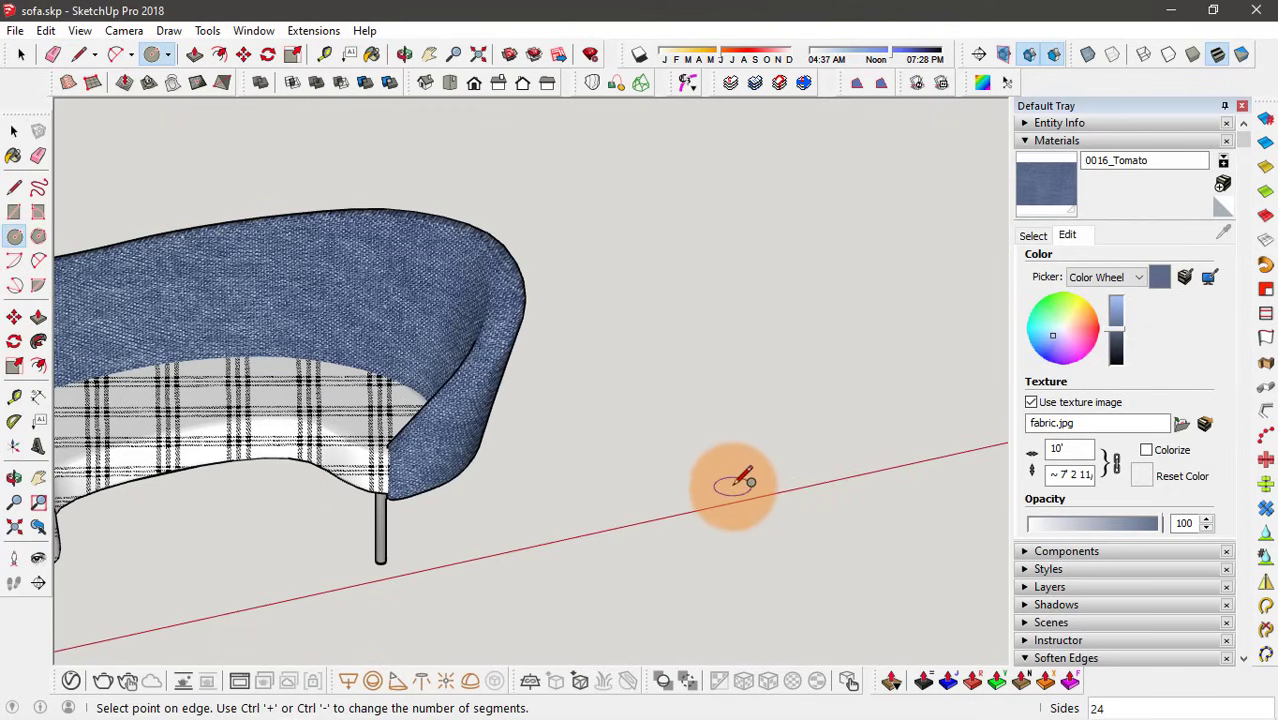
left_click(790, 478)
key("p")
left_click(750, 475)
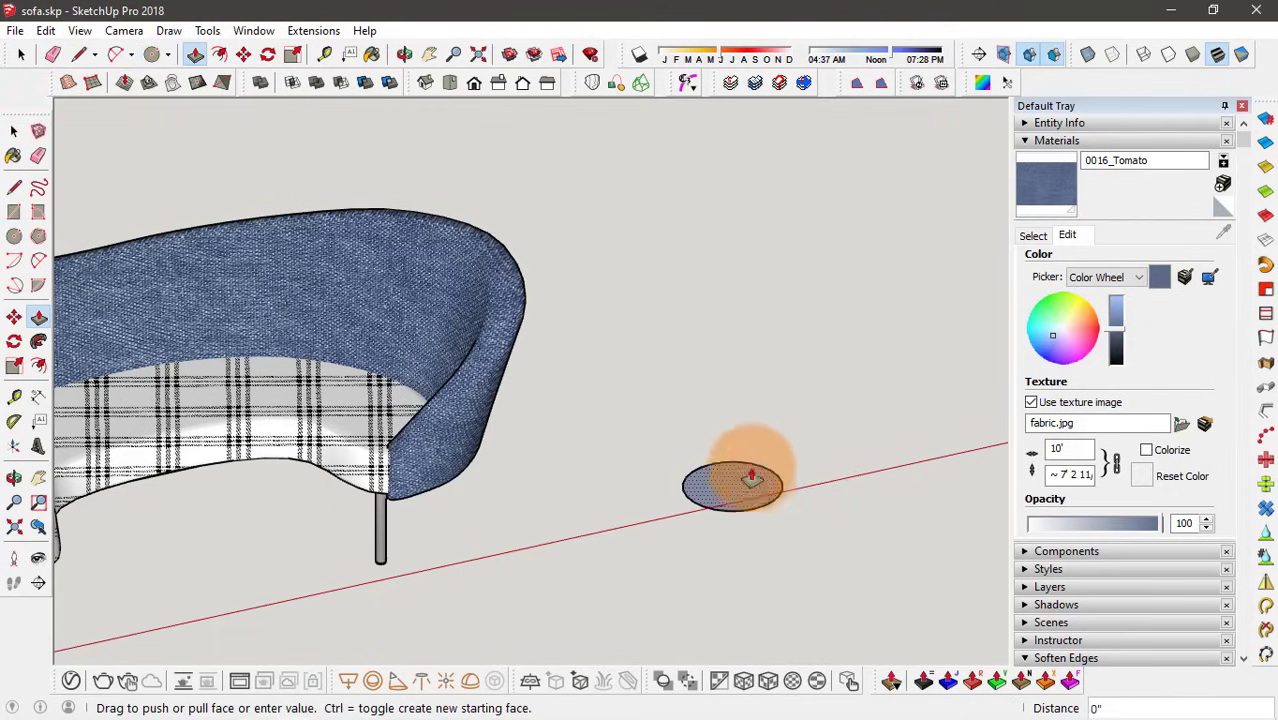
left_click(759, 262)
key("space")
scroll(655, 425, "up", 3)
scroll(655, 425, "down", 2)
scroll(742, 428, "up", 3)
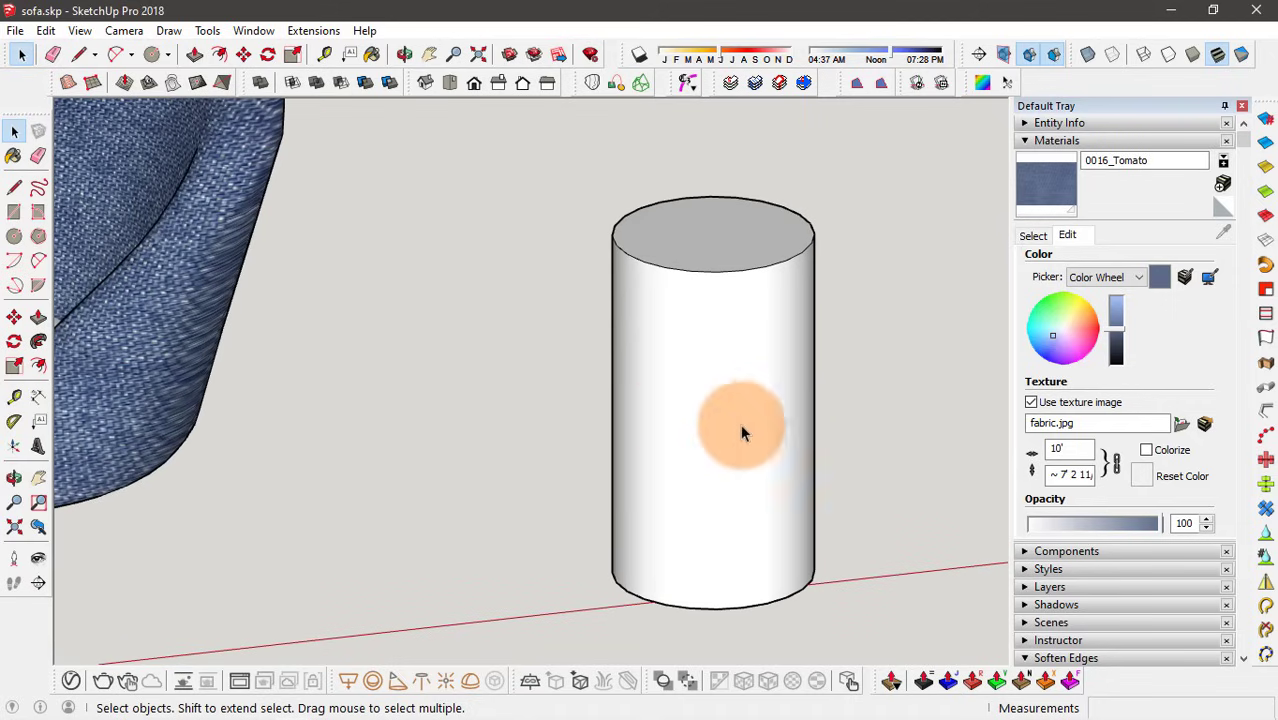
- Import the Coke label JPG as a texture and place it from the cylinder's bottom edge to its top
left_click(436, 230)
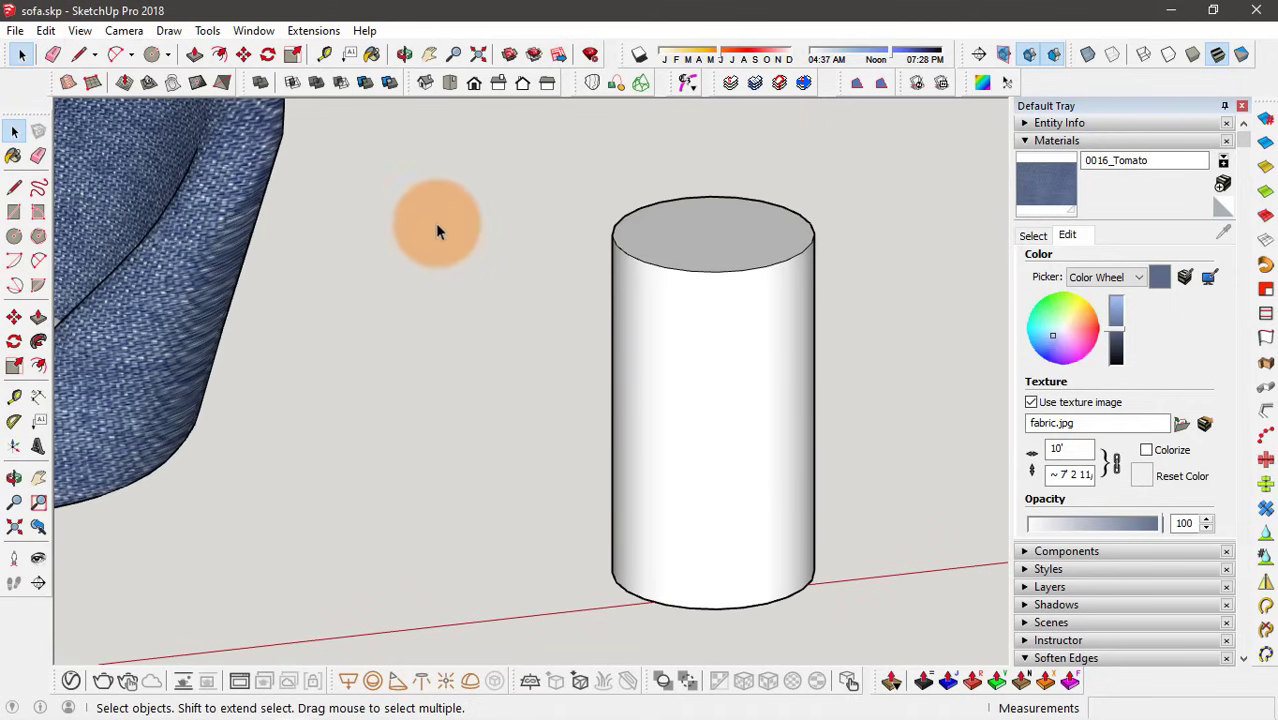
left_click(643, 327)
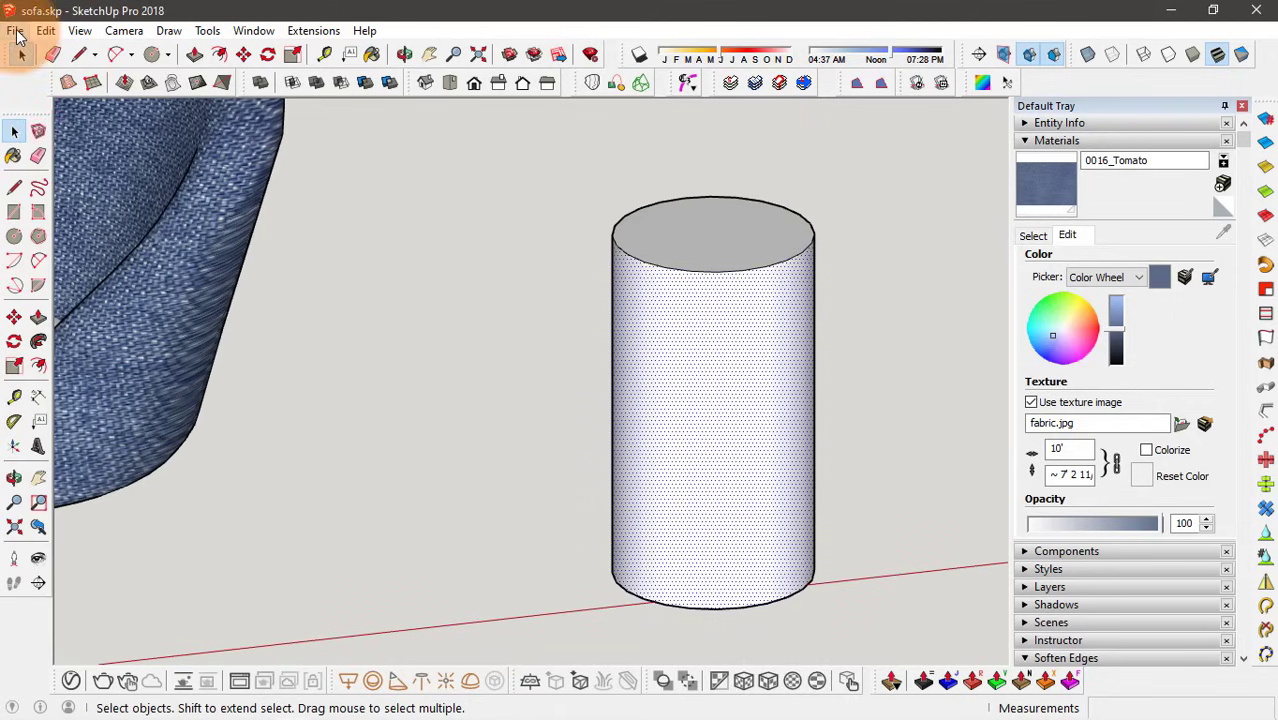
left_click(16, 31)
left_click(175, 300)
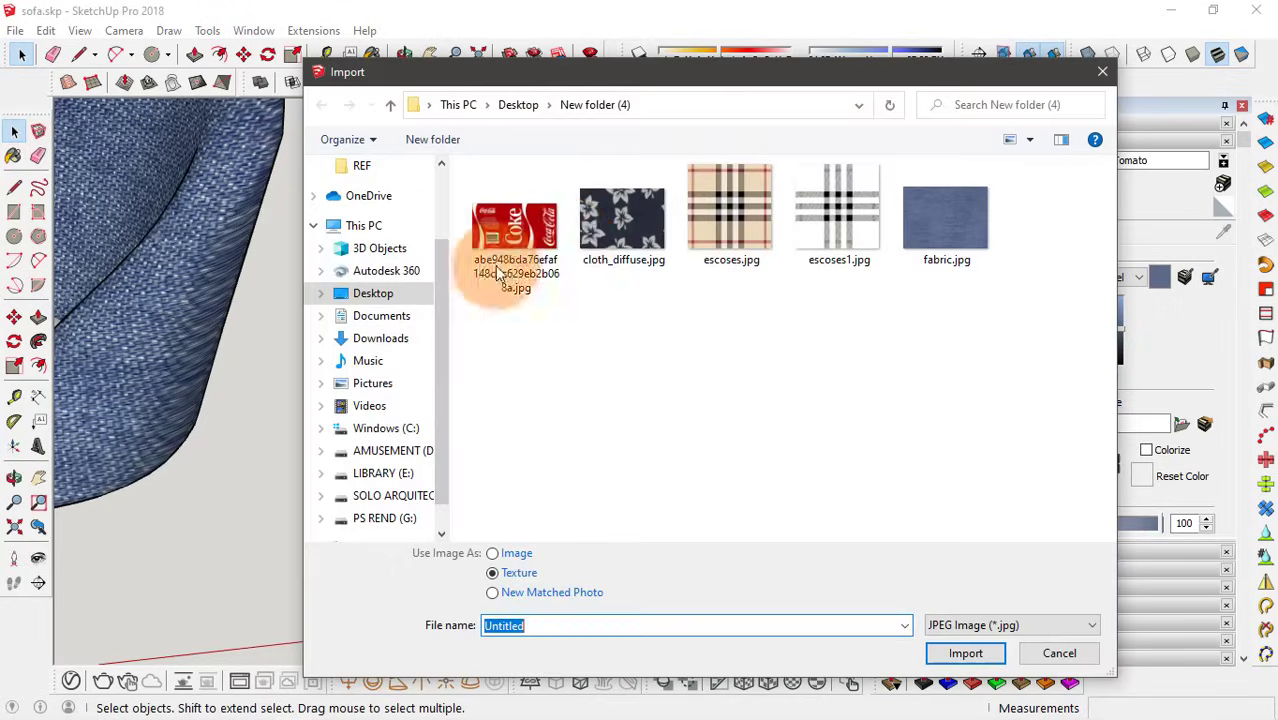
left_click(495, 230)
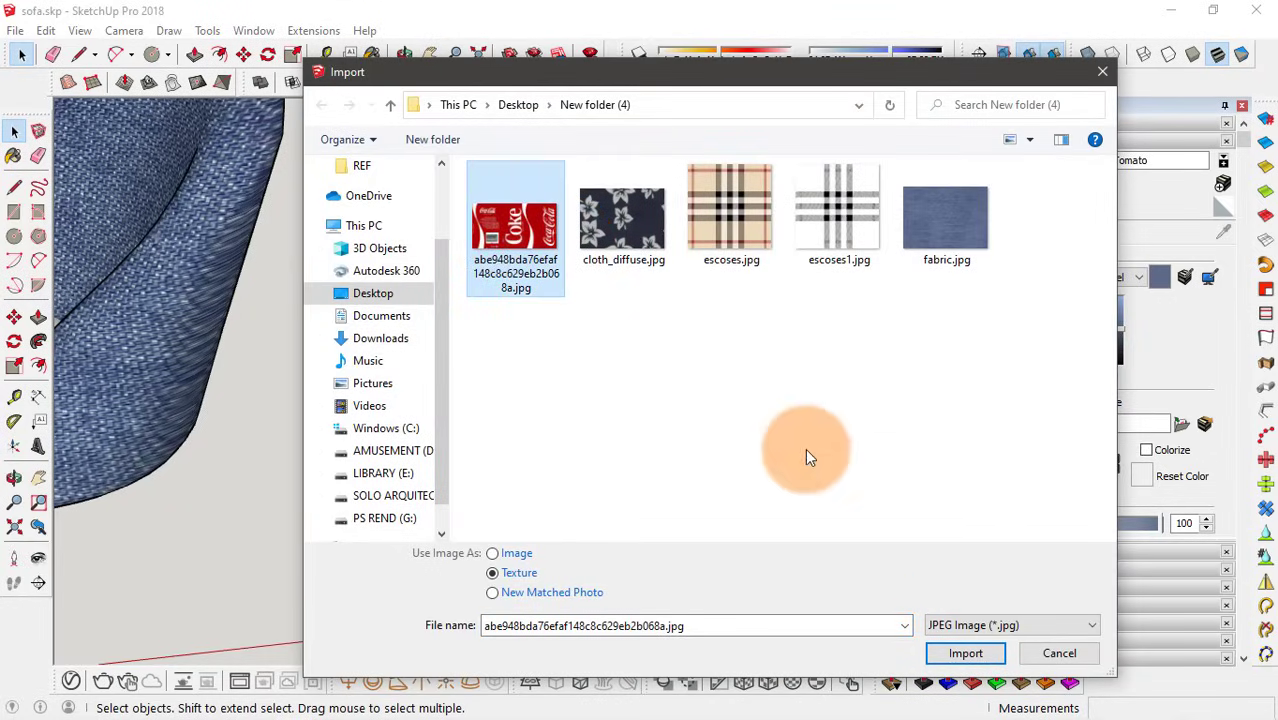
left_click(958, 655)
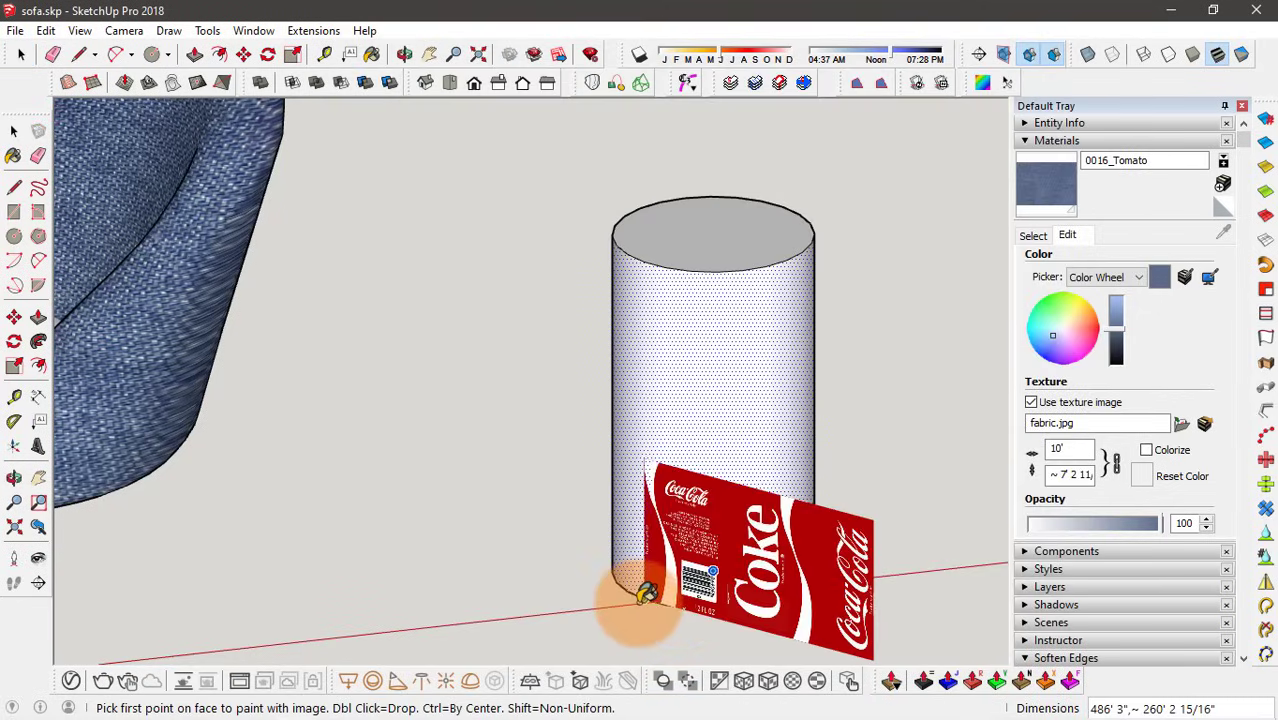
left_click(642, 600)
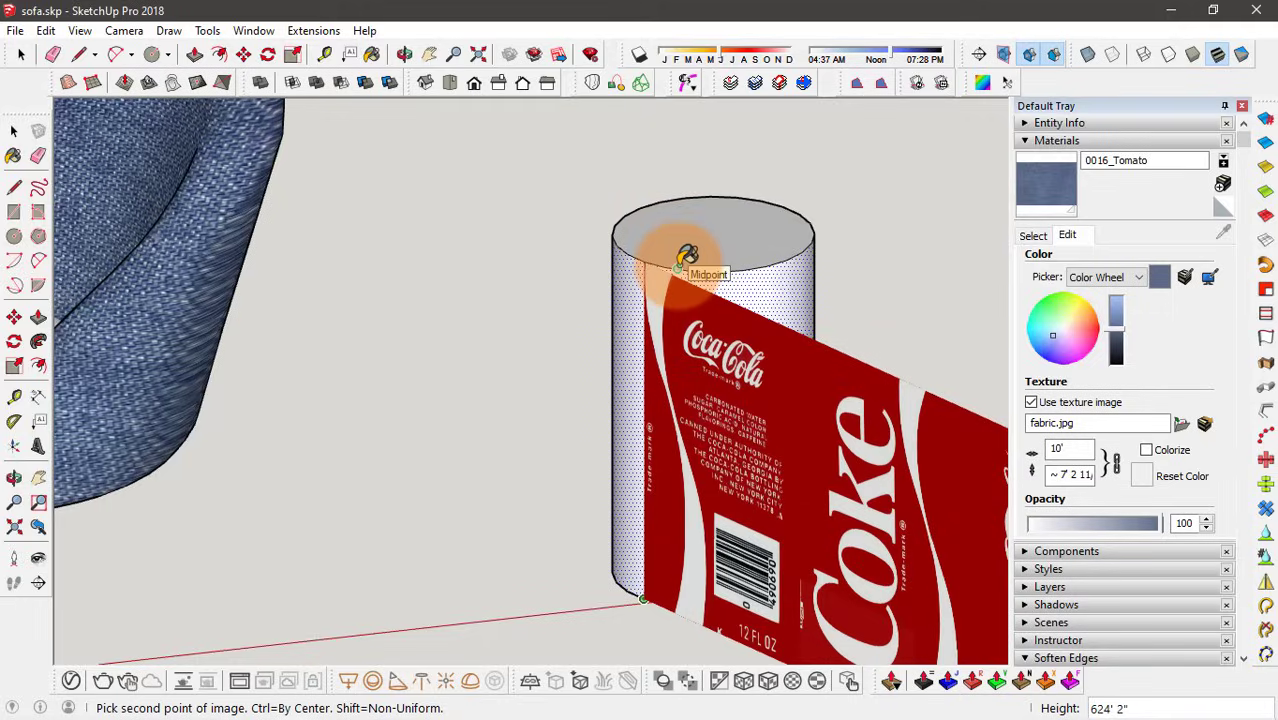
left_click(716, 258)
mouse_move(693, 270)
middle_mouse_down()
mouse_move(519, 248)
mouse_move(869, 336)
mouse_move(651, 374)
middle_mouse_up()
- Turn on Hidden Geometry to reveal the cylinder's facet edges
scroll(651, 374, "up", 2)
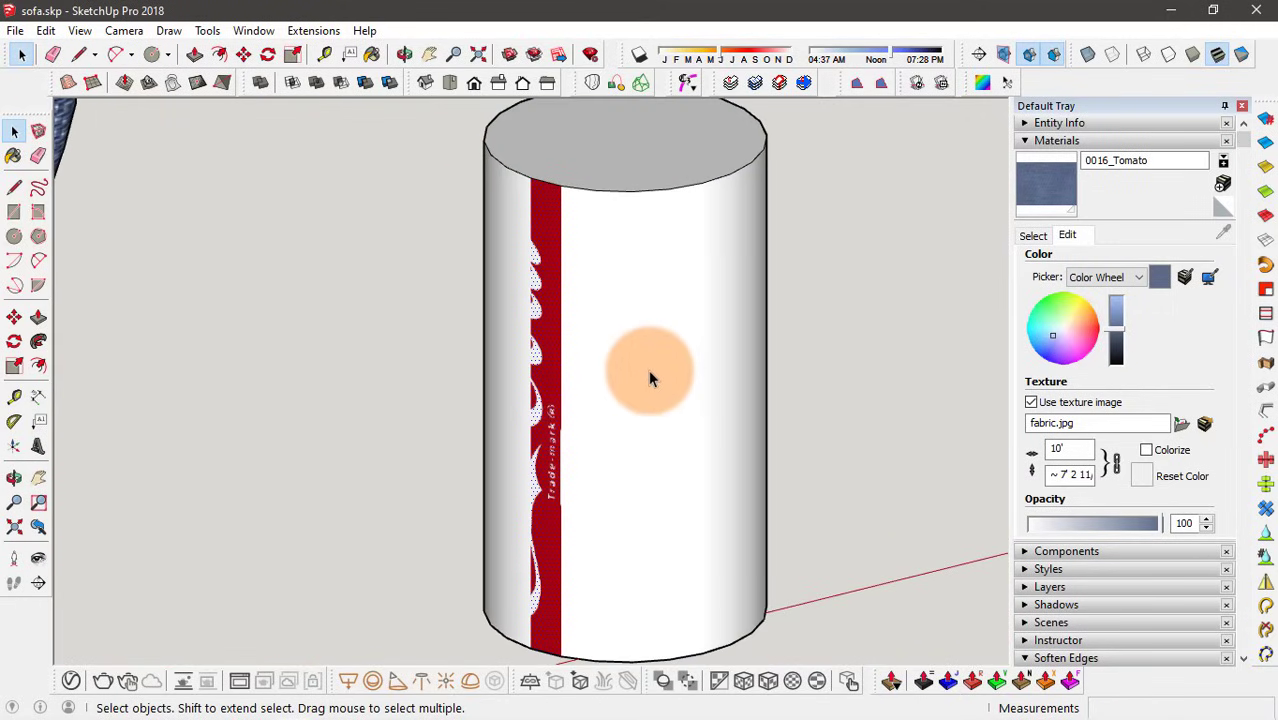
scroll(648, 374, "down", 2)
mouse_move(633, 357)
middle_mouse_down()
mouse_move(599, 371)
mouse_move(579, 414)
middle_mouse_up()
left_click(80, 30)
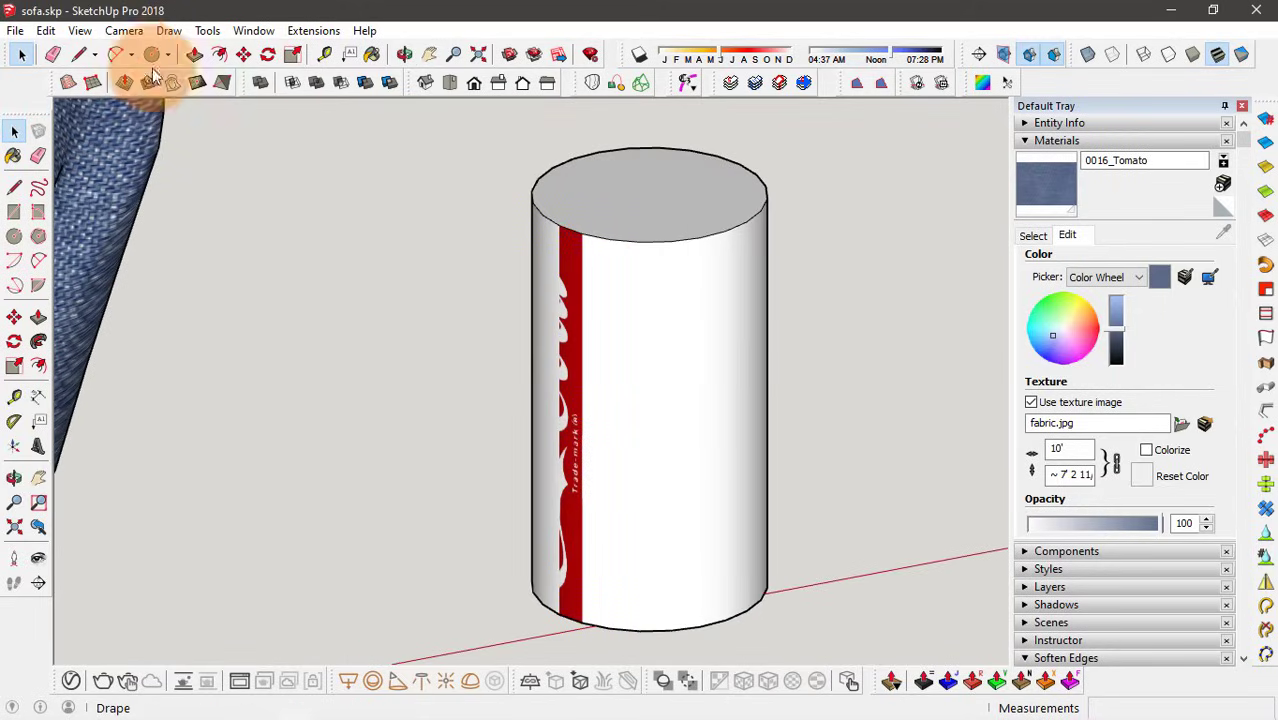
left_click(80, 30)
left_click(103, 100)
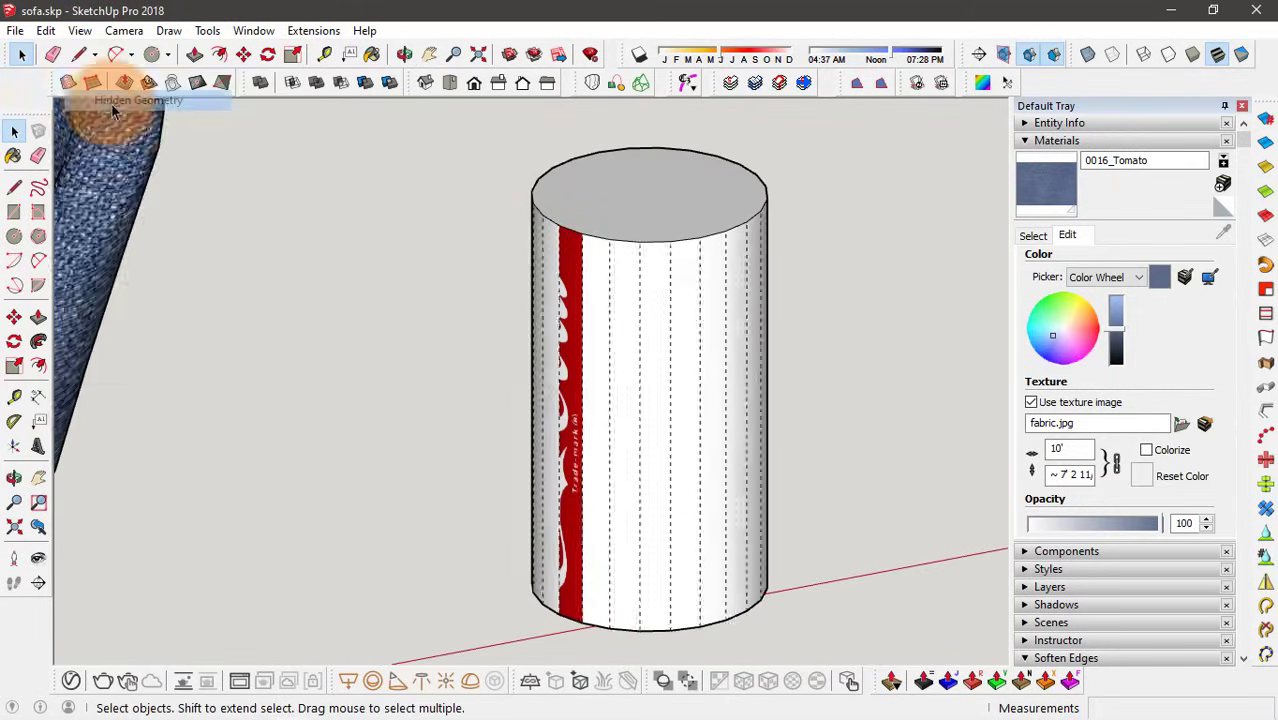
scroll(750, 300, "up", 2)
- Sample the Coke label material from the cylinder and paint the unpainted side facets with it
left_click(1030, 236)
left_click(1225, 240)
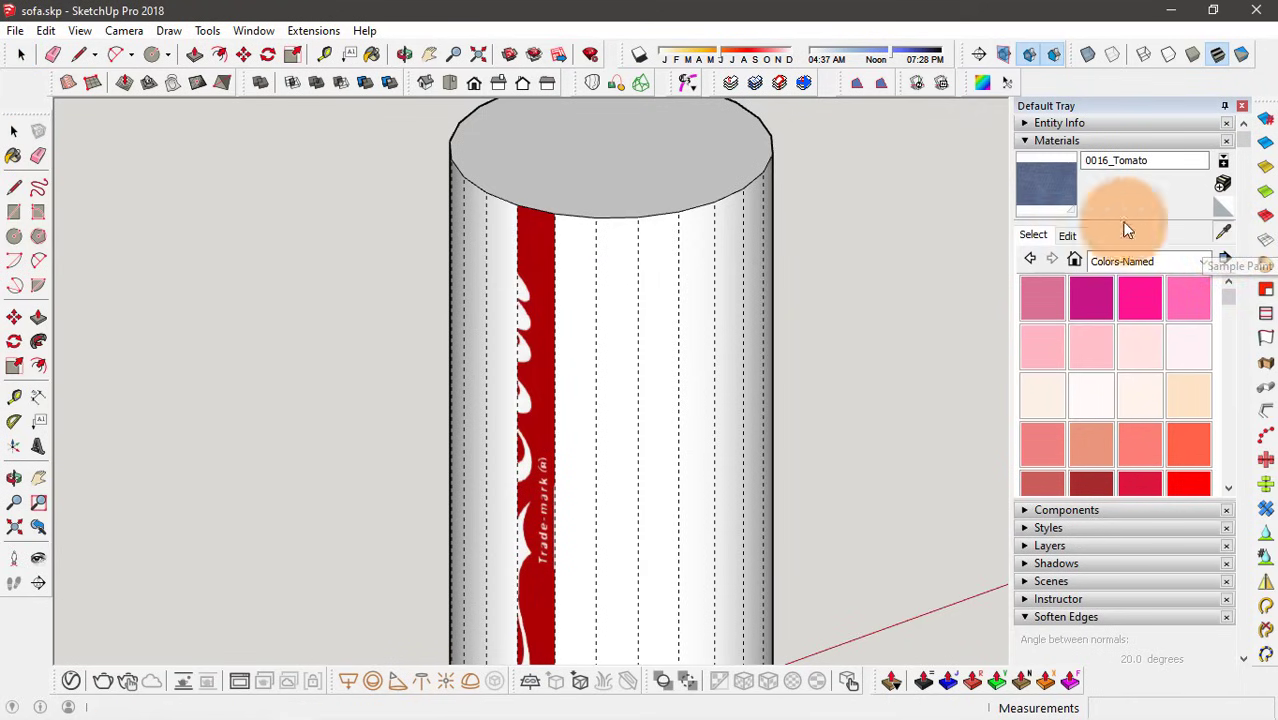
left_click(545, 305)
scroll(577, 330, "down", 3)
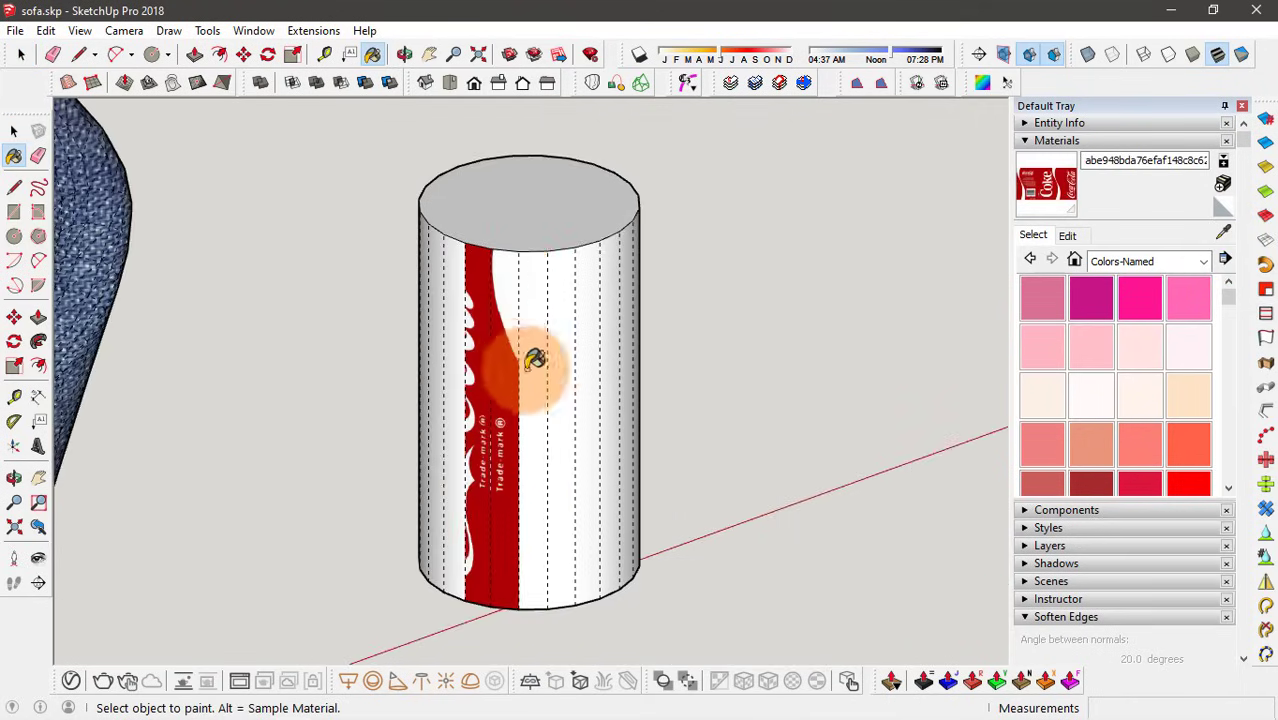
middle_click_drag(531, 362, 668, 345)
scroll(735, 330, "up", 2)
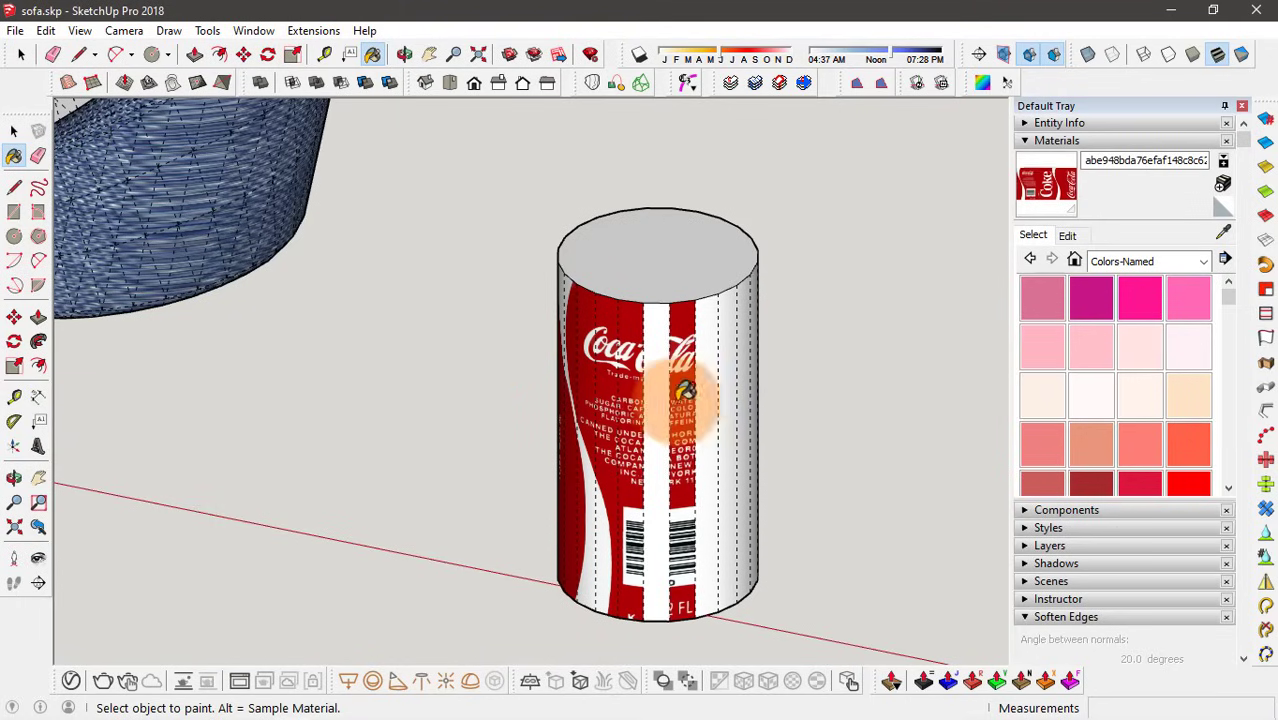
middle_click_drag(709, 397, 479, 394)
scroll(371, 405, "up", 3)
scroll(282, 399, "up", 3)
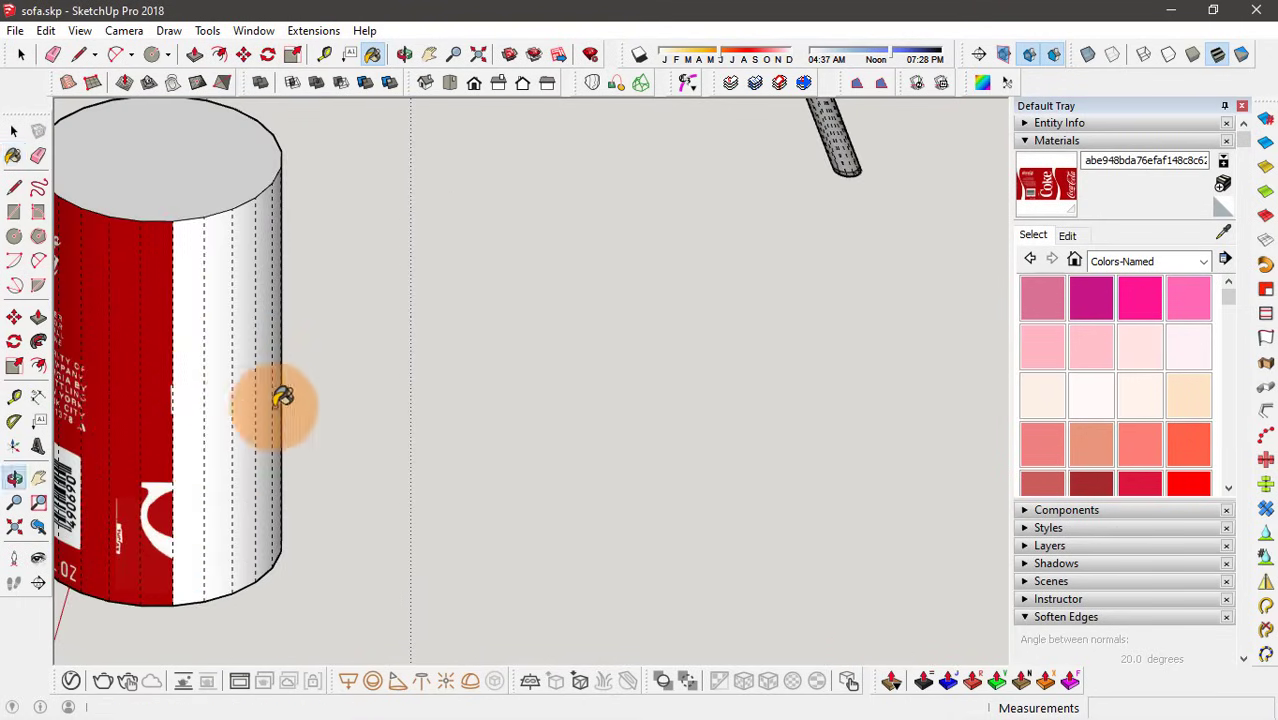
scroll(240, 388, "down", 3)
mouse_move(143, 334)
middle_mouse_down()
mouse_move(334, 285)
mouse_move(285, 308)
middle_mouse_up()
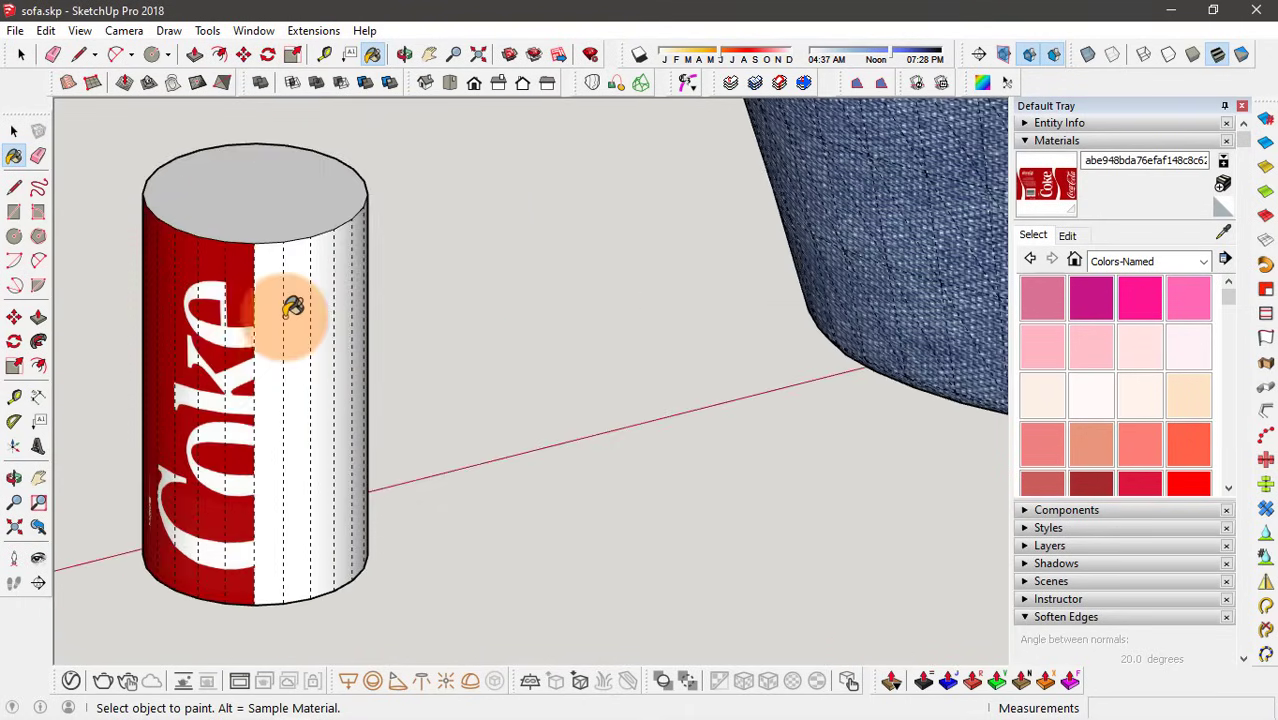
left_click(288, 320)
left_click(330, 305)
- Orbit around the can to check the label on every side, including the barcode
scroll(280, 251, "up", 3)
scroll(519, 214, "down", 3)
key("space")
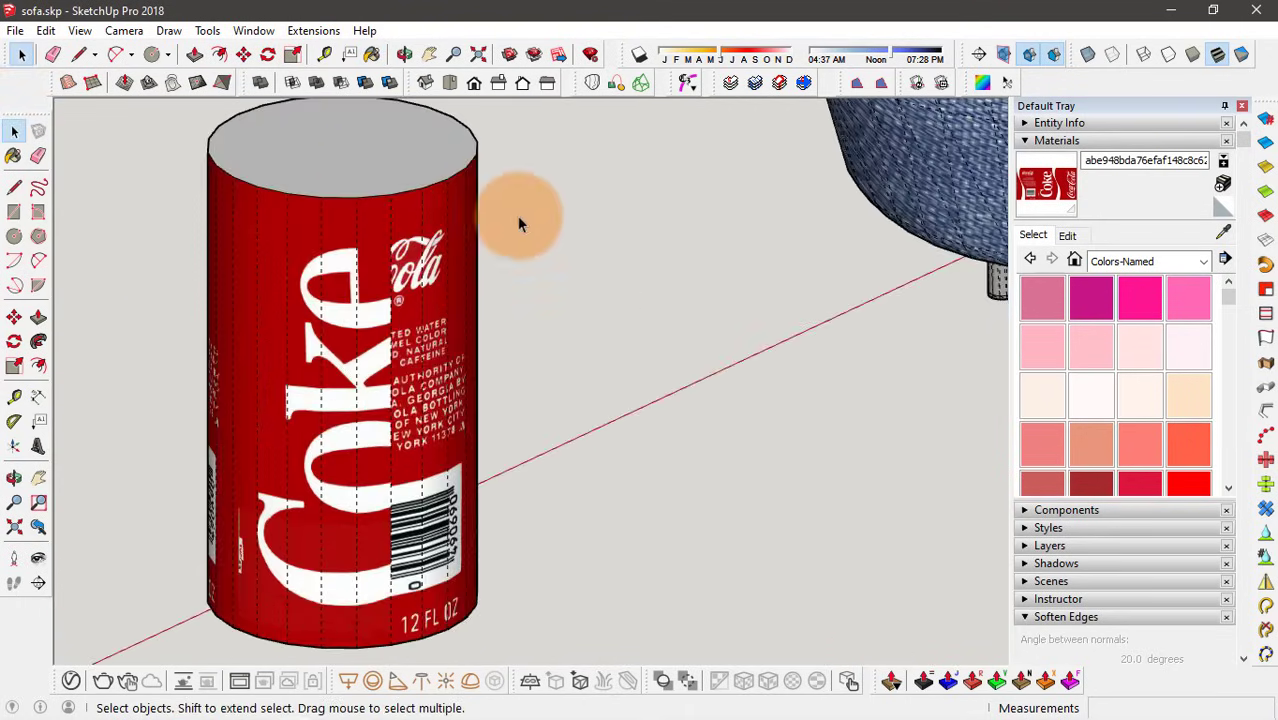
middle_click_drag(519, 214, 390, 256)
key("space")
scroll(214, 285, "up", 3)
scroll(310, 266, "down", 3)
middle_click_drag(310, 266, 350, 263)
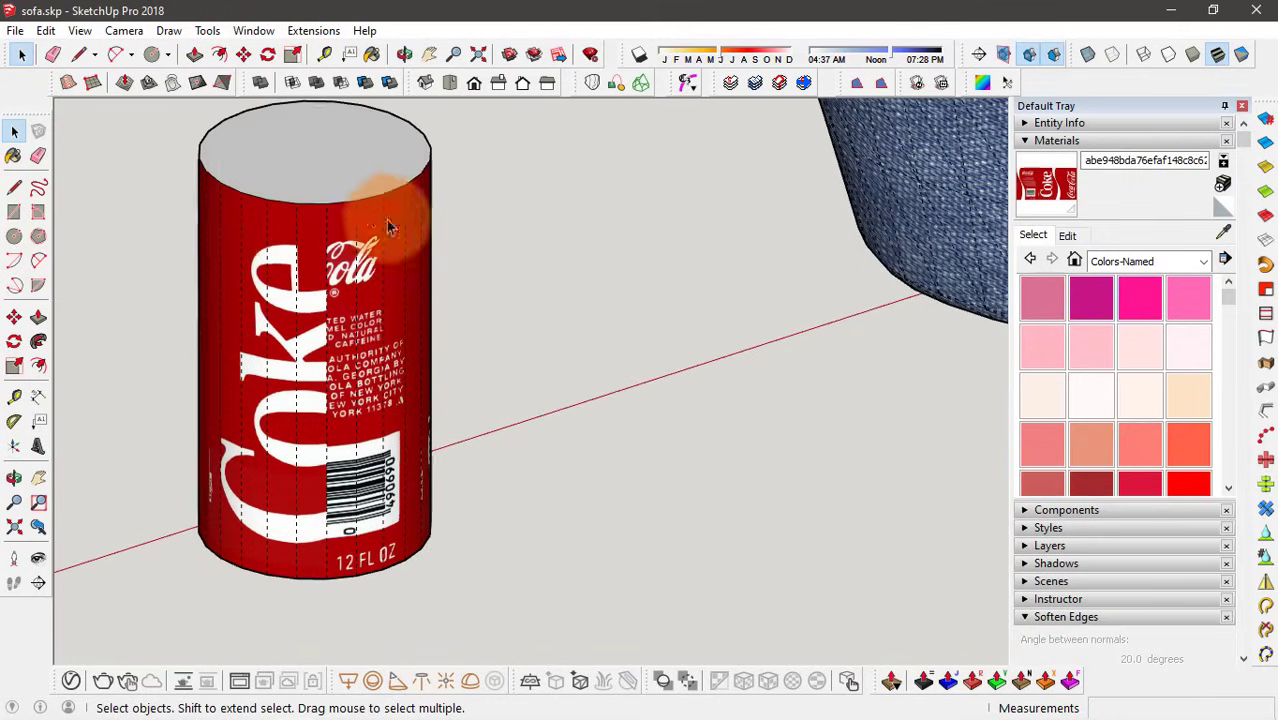
scroll(390, 228, "down", 3)
middle_click_drag(522, 380, 668, 371)
scroll(668, 371, "up", 3)
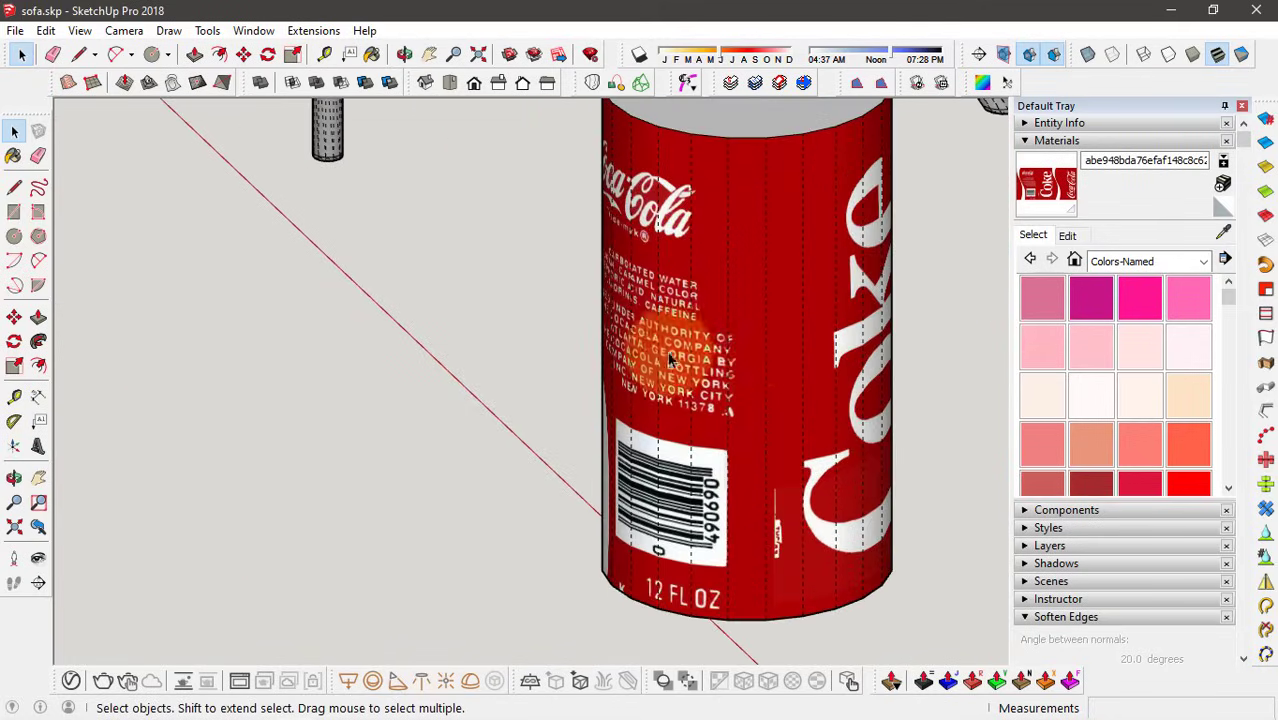
scroll(670, 360, "down", 3)
- Switch to Front view and turn Hidden Geometry back off
left_click(474, 82)
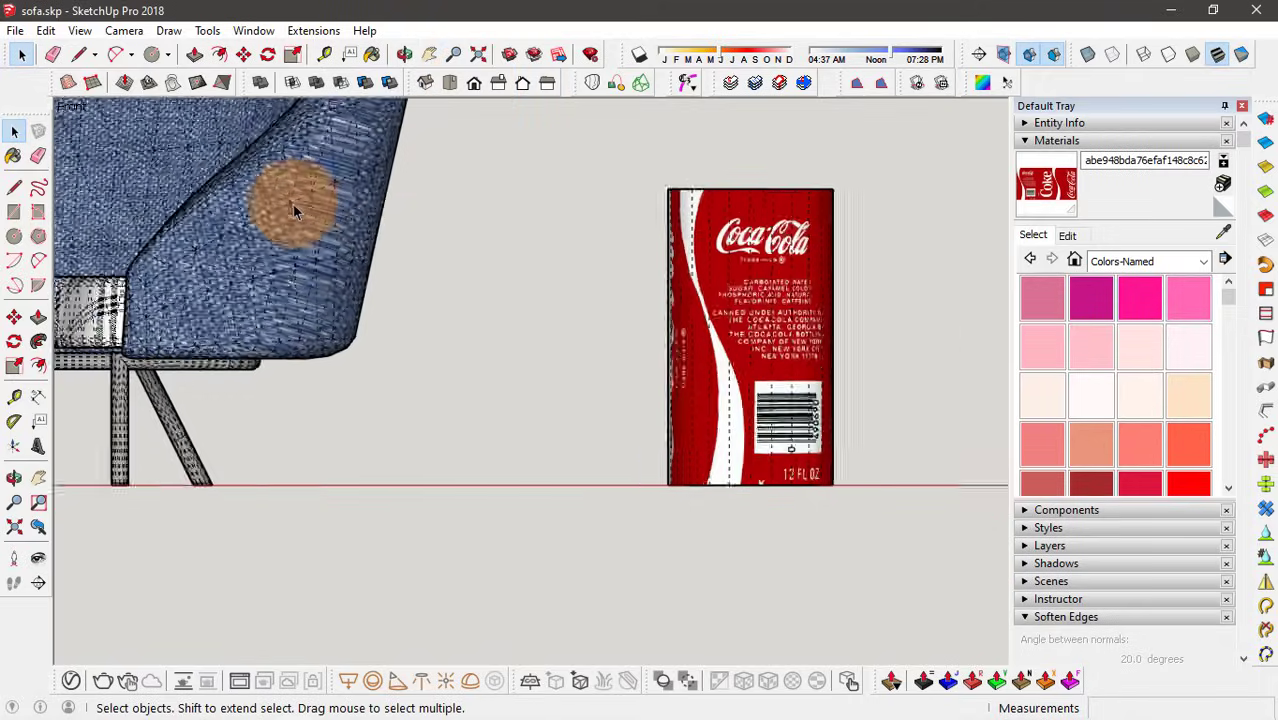
scroll(293, 203, "down", 3)
scroll(614, 190, "up", 5)
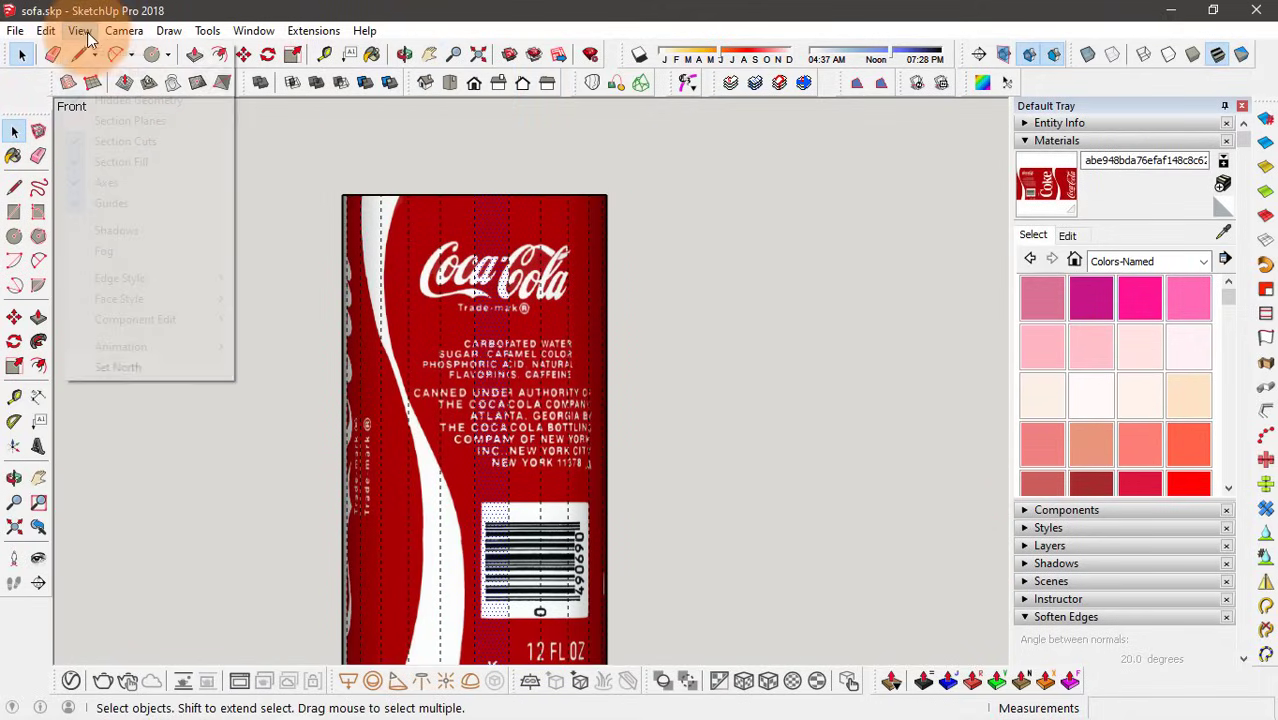
left_click(110, 100)
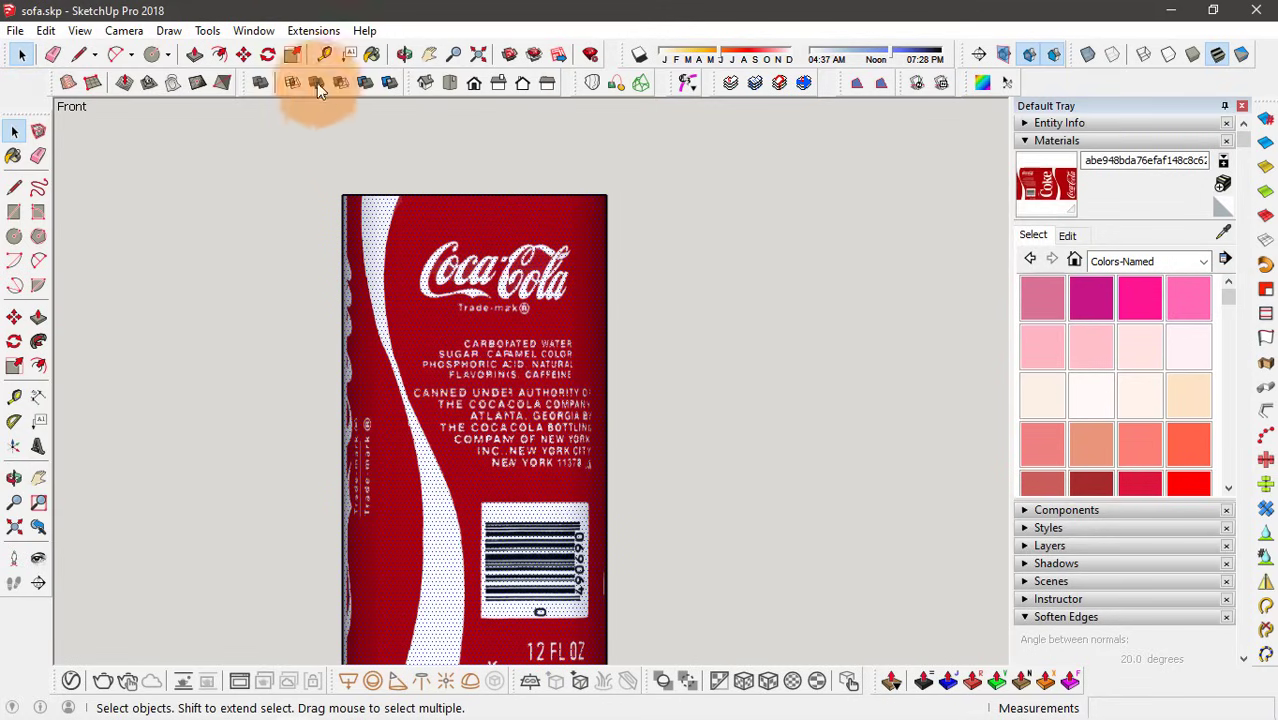
- Apply SketchUV Cylindrical Map (View) to the can to wrap the label seamlessly
left_click(311, 33)
left_click(525, 48)
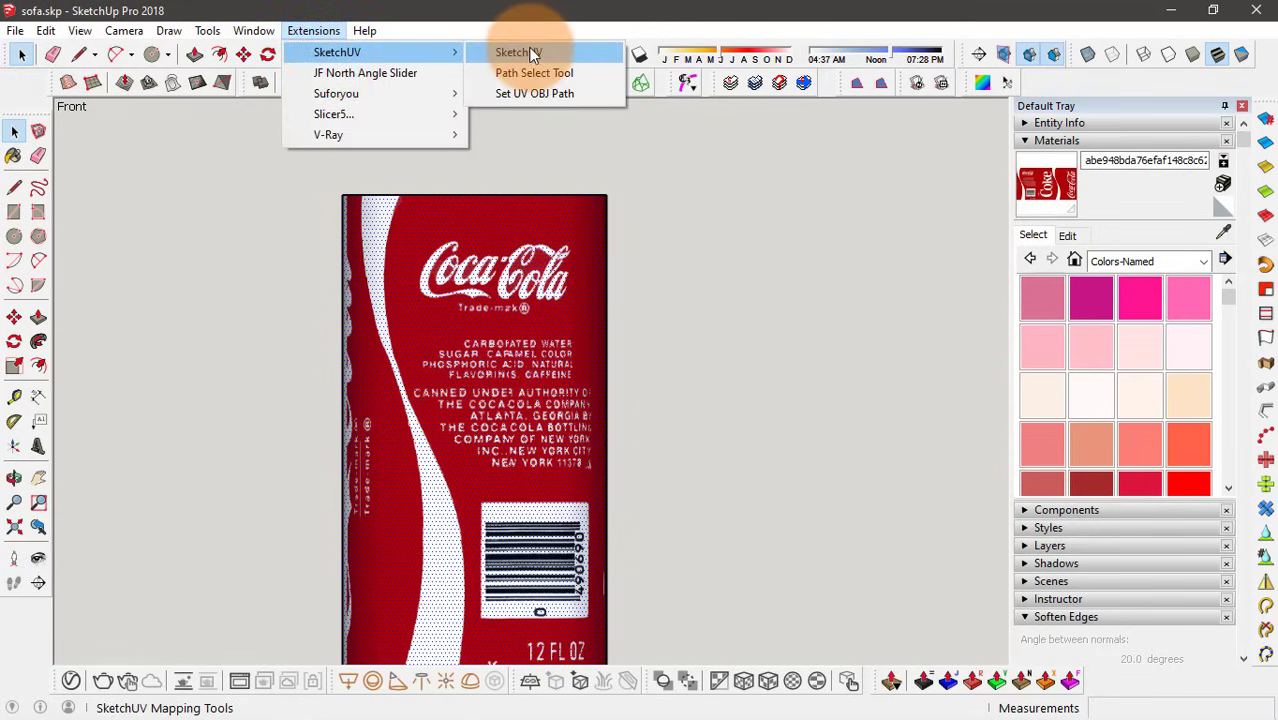
right_click(450, 270)
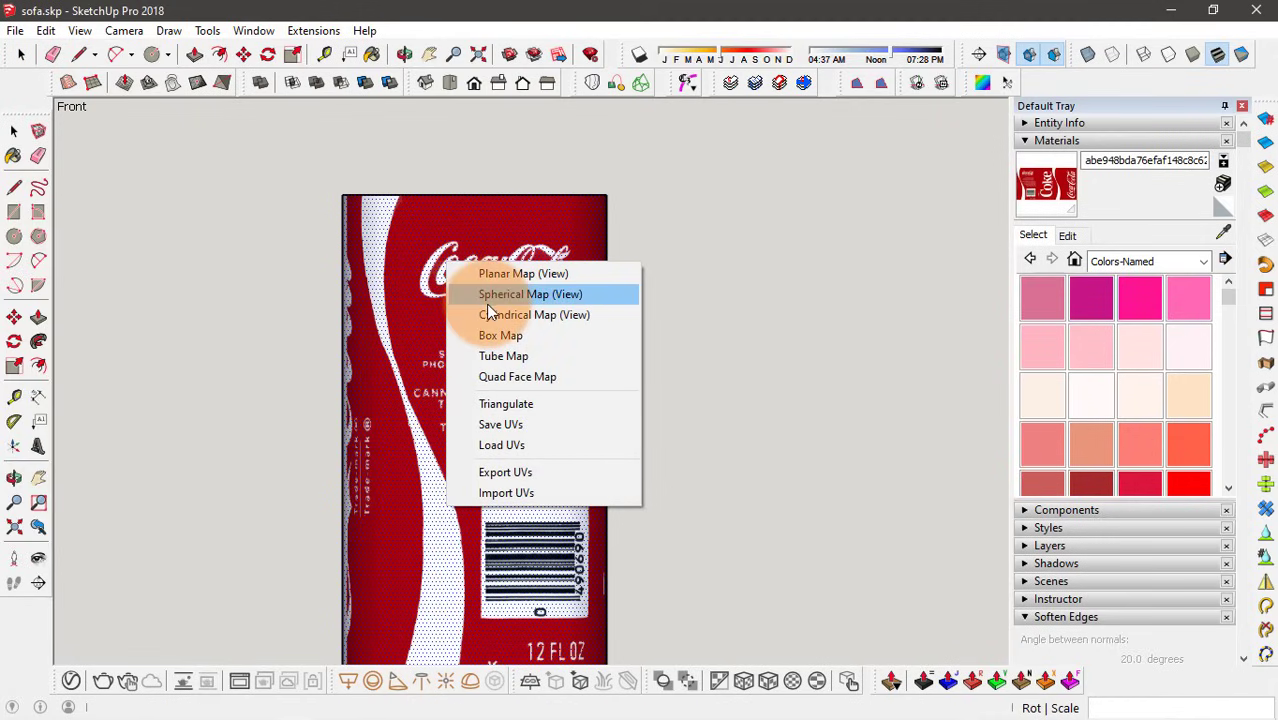
left_click(562, 315)
mouse_move(692, 389)
middle_mouse_down()
mouse_move(602, 348)
mouse_move(638, 268)
mouse_move(351, 328)
mouse_move(328, 408)
mouse_move(77, 177)
mouse_move(421, 275)
mouse_move(137, 380)
mouse_move(243, 380)
mouse_move(456, 449)
mouse_move(637, 378)
mouse_move(810, 277)
mouse_move(171, 222)
mouse_move(514, 297)
mouse_move(445, 375)
mouse_move(365, 365)
mouse_move(556, 357)
mouse_move(424, 341)
middle_mouse_up()
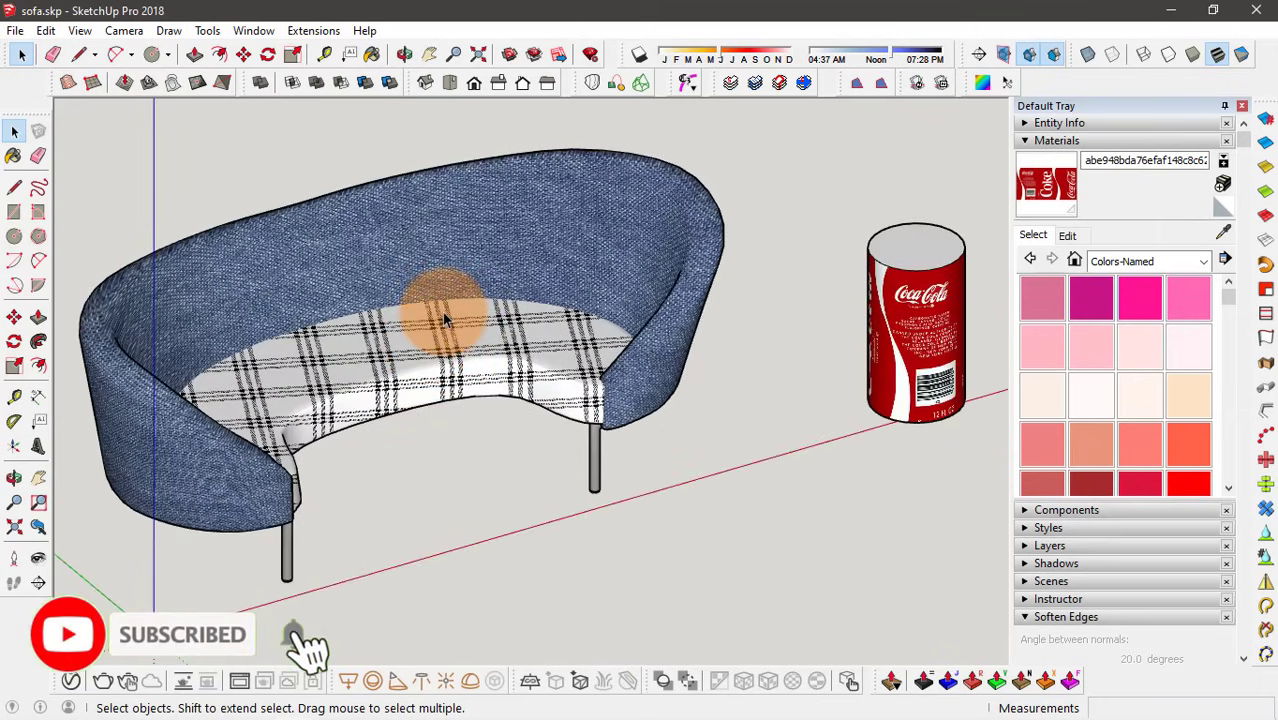
scroll(681, 317, "down", 3)
mouse_move(681, 317)
middle_mouse_down()
mouse_move(14, 237)
mouse_move(100, 228)
mouse_move(735, 294)
mouse_move(542, 328)
mouse_move(572, 295)
mouse_move(570, 377)
mouse_move(537, 412)
middle_mouse_up()
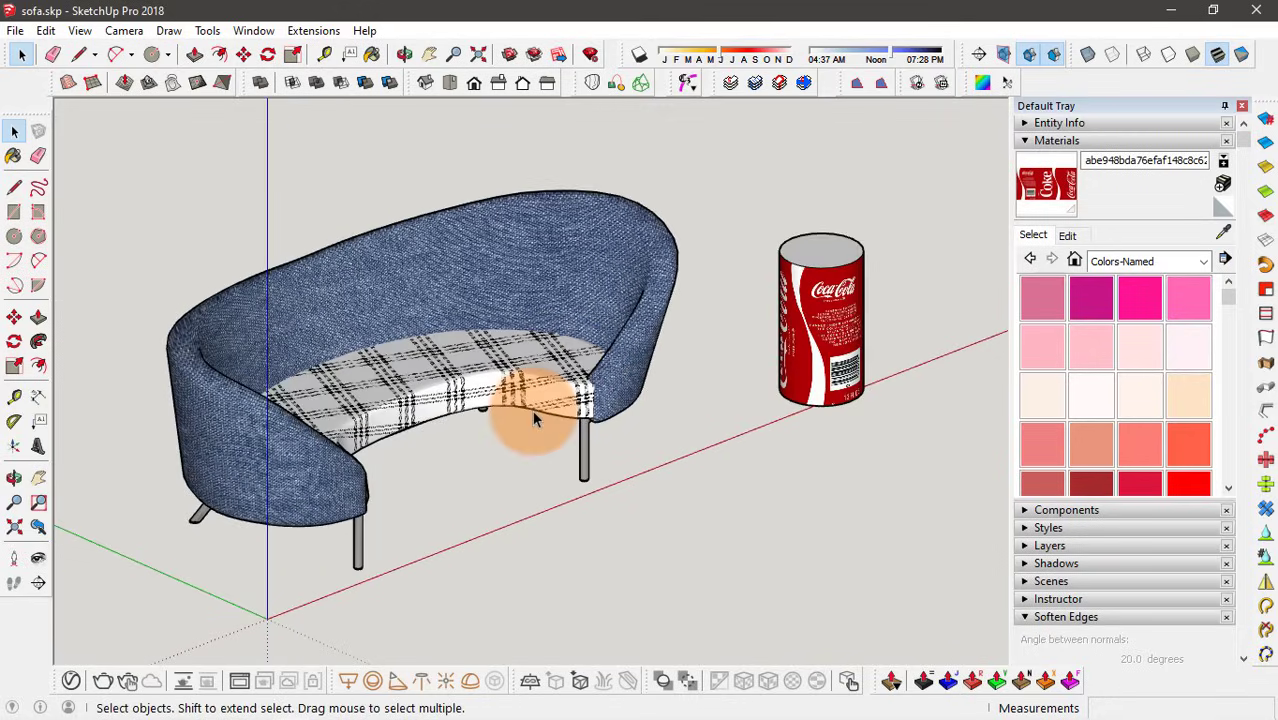